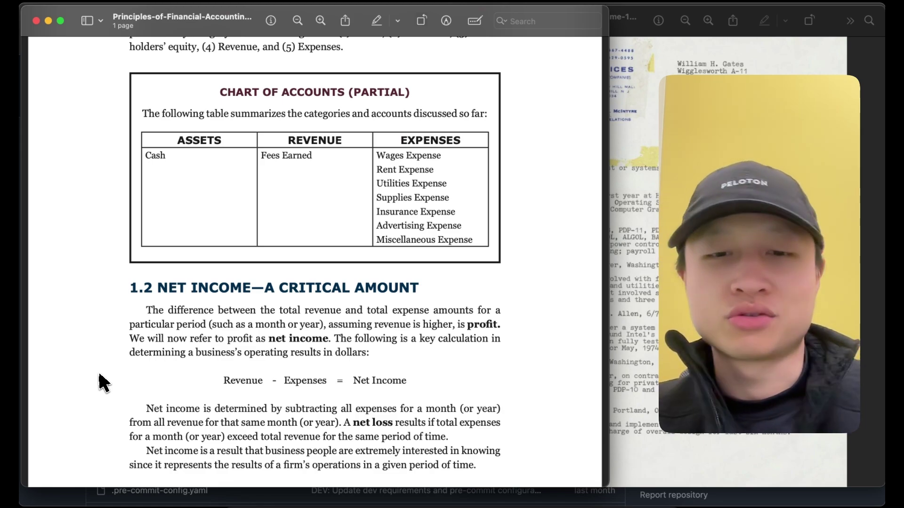
pyautogui.click(490, 505)
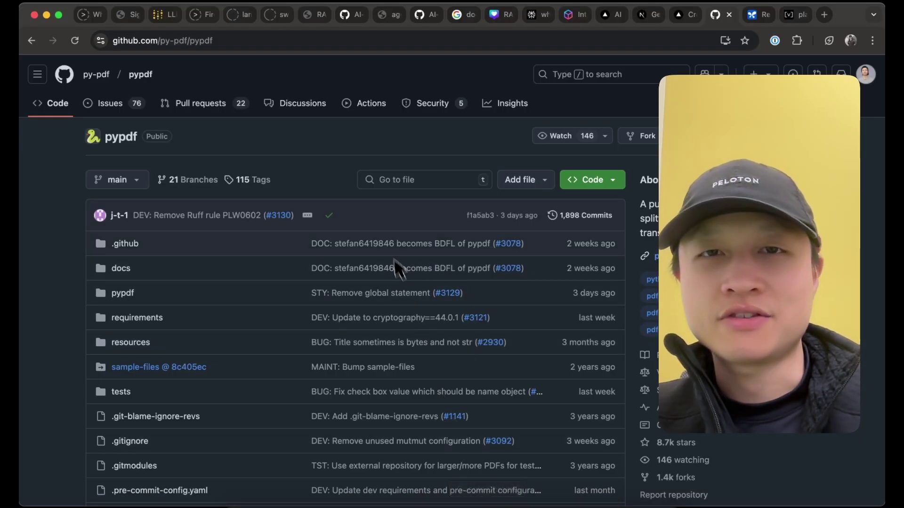
pyautogui.press('super+Tab')
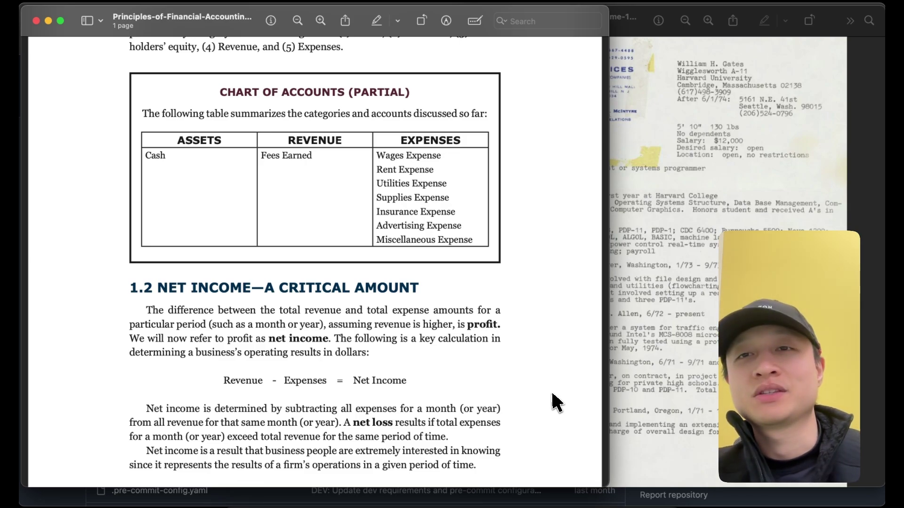
pyautogui.click(489, 500)
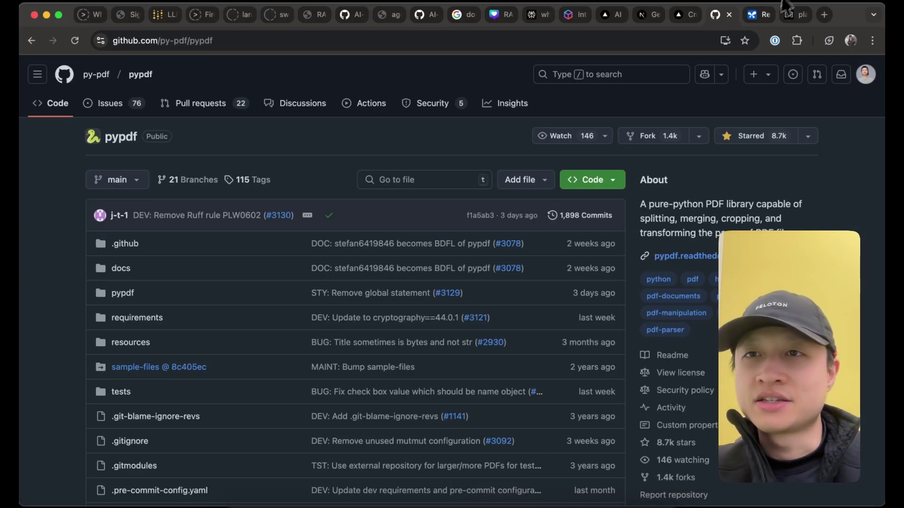
# Step: Attach the Principles-of-Financial-Accounting PDF from Downloads to the Google AI Studio prompt
pyautogui.click(765, 21)
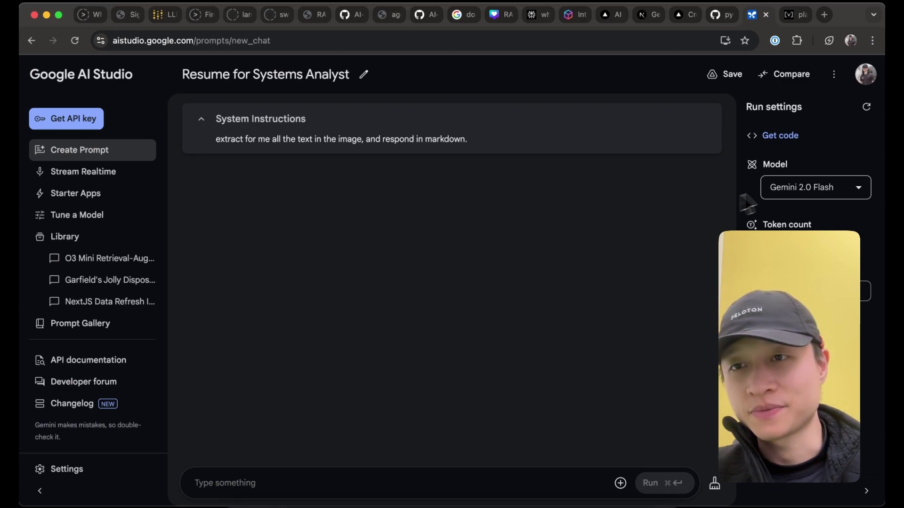
pyautogui.moveTo(774, 196)
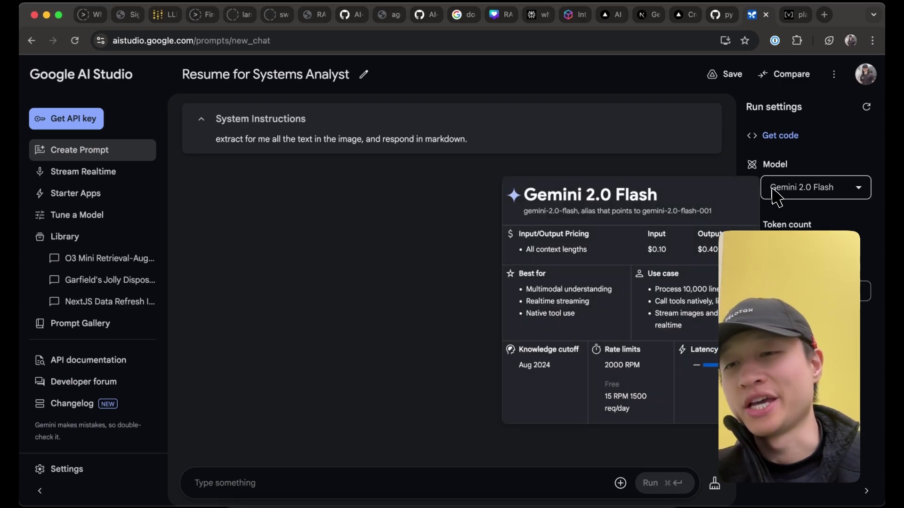
pyautogui.click(639, 491)
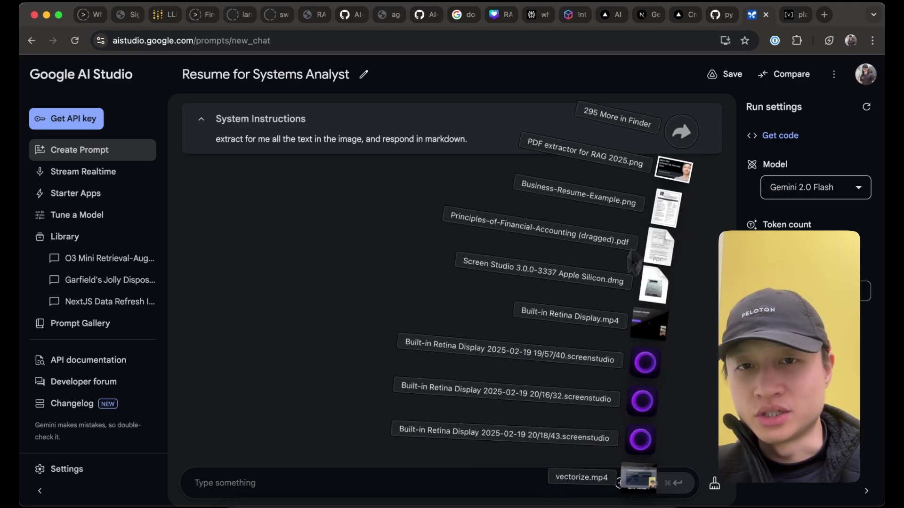
pyautogui.moveTo(659, 261); pyautogui.dragTo(382, 480)
# Step: Look through the accounting PDF in Preview, then return to the AI Studio prompt
pyautogui.click(597, 503)
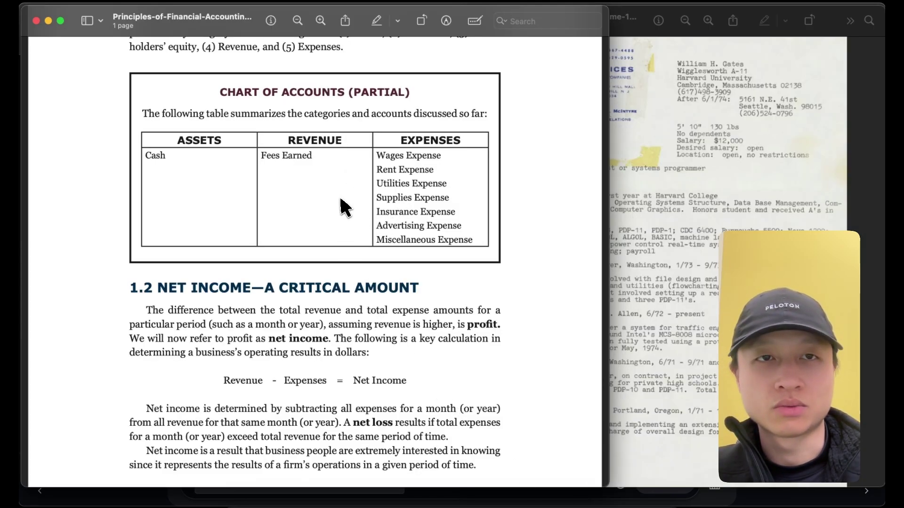
pyautogui.scroll(-5, 343, 207)
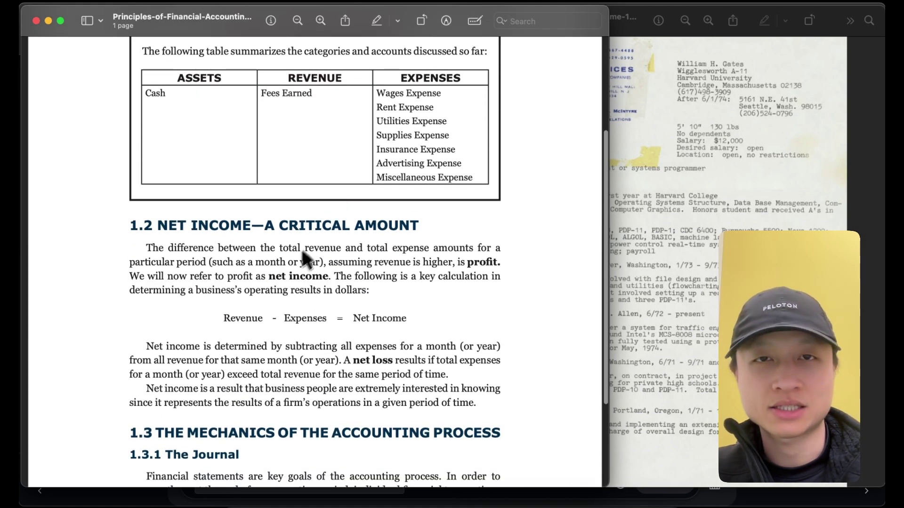
pyautogui.scroll(4, 303, 259)
pyautogui.scroll(-4, 297, 265)
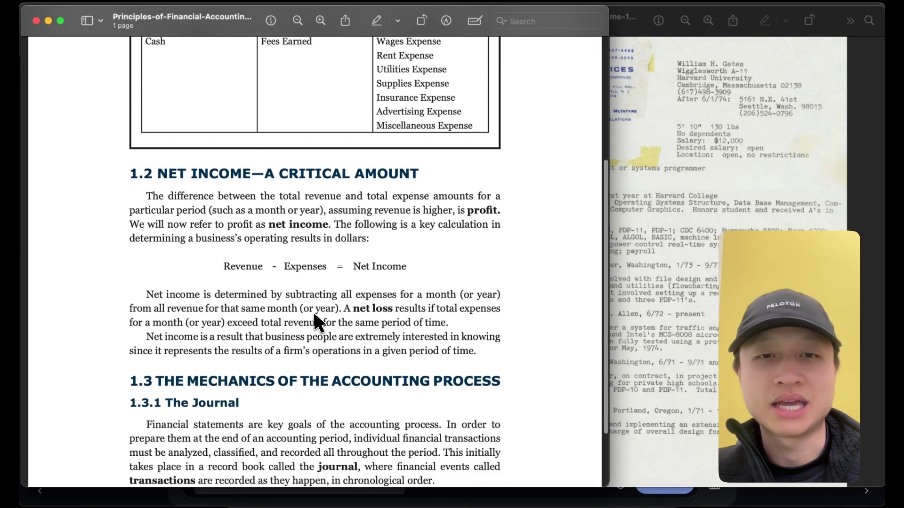
pyautogui.scroll(-2, 250, 278)
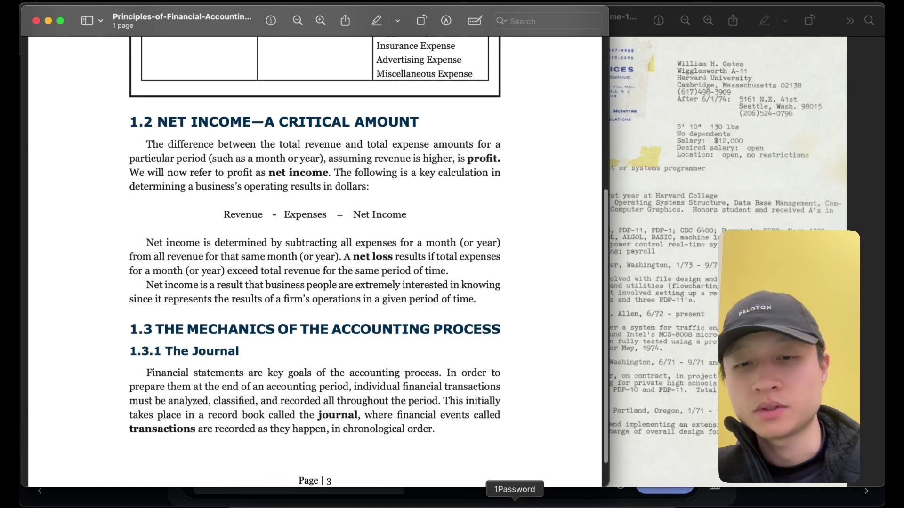
pyautogui.click(487, 501)
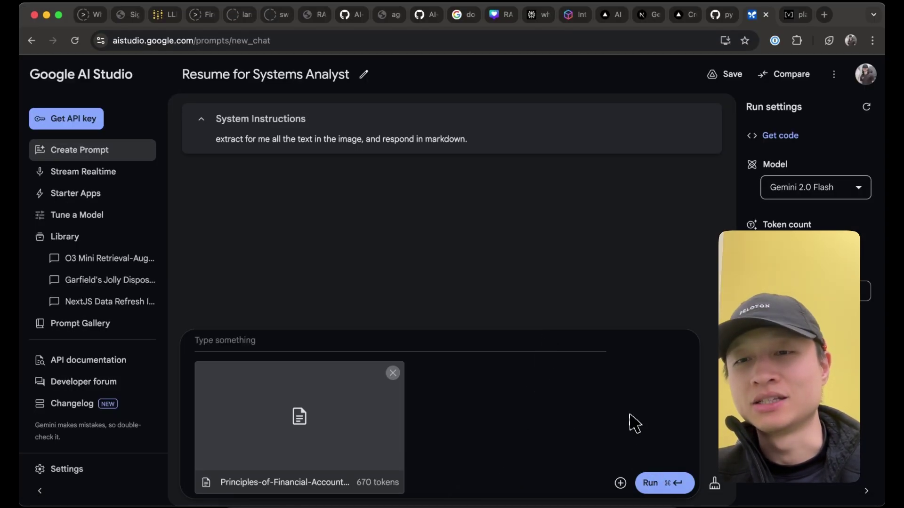
# Step: Run the extraction prompt on Gemini 2.0 Flash and select the chart of accounts table
pyautogui.click(664, 482)
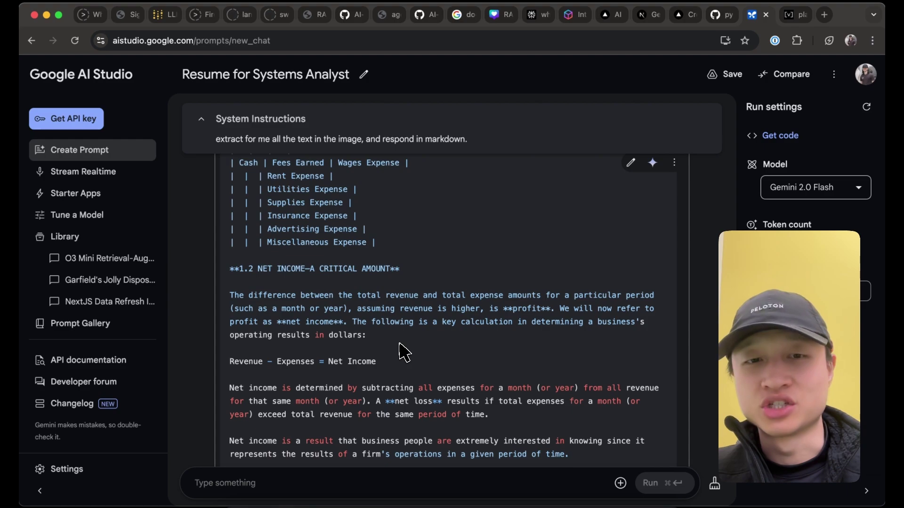
pyautogui.scroll(-3, 402, 353)
pyautogui.scroll(5, 314, 268)
pyautogui.moveTo(398, 313); pyautogui.dragTo(257, 211)
pyautogui.click(257, 210)
# Step: Select the 'Revenue - Expenses = Net Income' line in the Markdown response
pyautogui.scroll(-3, 268, 218)
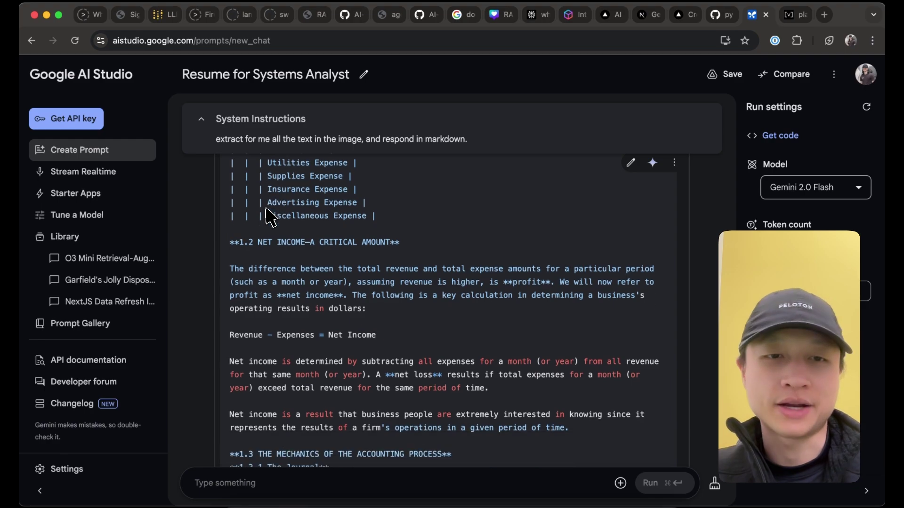
pyautogui.moveTo(377, 336); pyautogui.dragTo(229, 347)
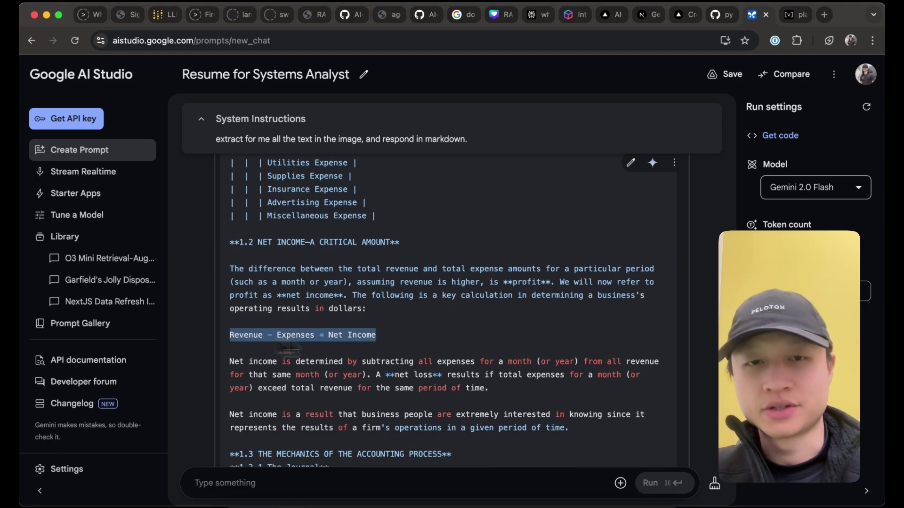
pyautogui.click(398, 351)
pyautogui.scroll(-2, 398, 351)
pyautogui.scroll(4, 397, 350)
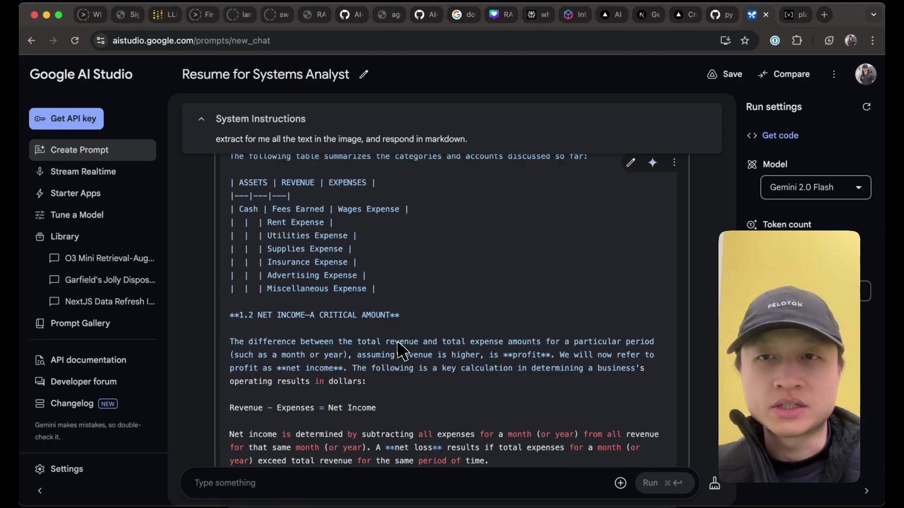
pyautogui.scroll(-5, 398, 350)
pyautogui.scroll(10, 398, 351)
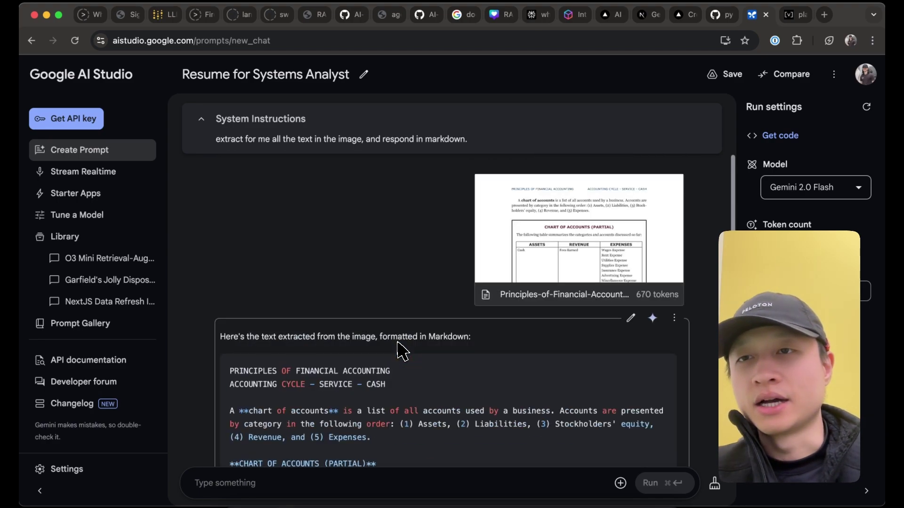
# Step: Show the prompt's JavaScript API code and check the recommended genai SDK repository
pyautogui.click(795, 138)
pyautogui.scroll(-4, 501, 320)
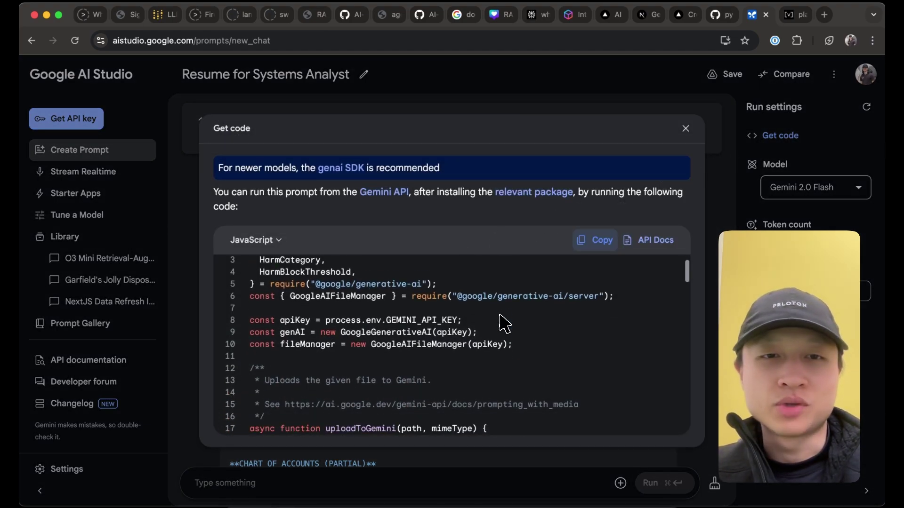
pyautogui.scroll(-1, 502, 322)
pyautogui.scroll(4, 501, 318)
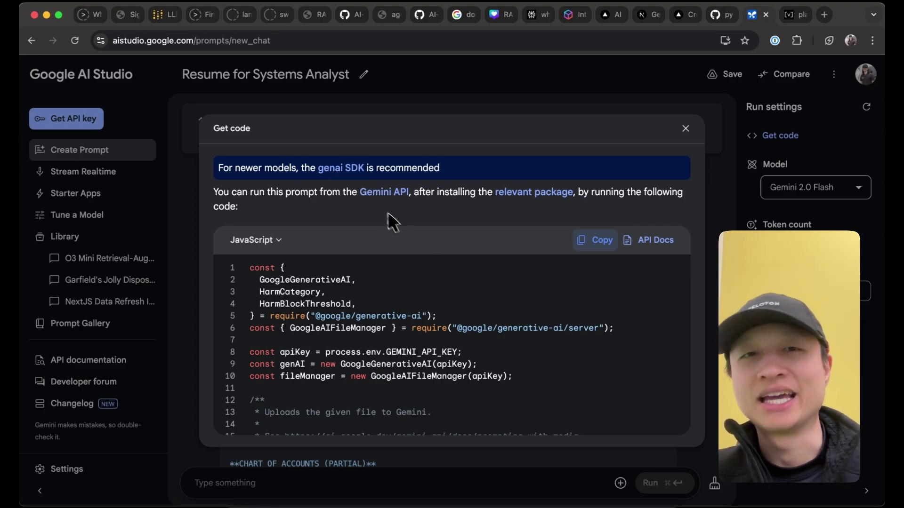
pyautogui.click(340, 179)
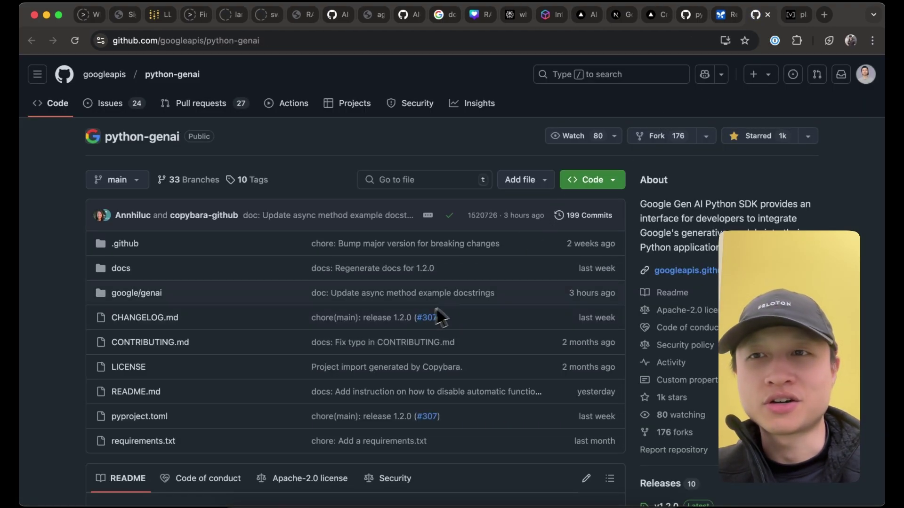
pyautogui.click(768, 14)
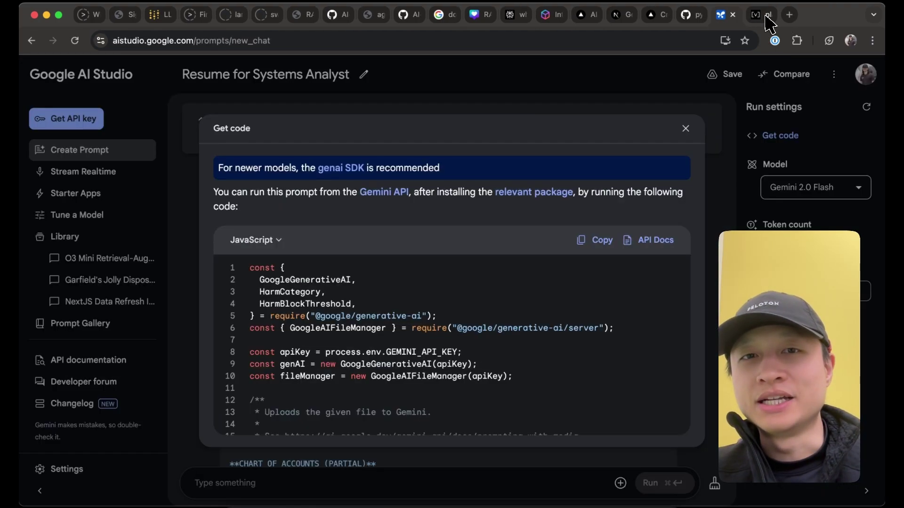
# Step: Read through the JavaScript sample code, then switch to the Vectorize dashboard
pyautogui.scroll(-5, 430, 364)
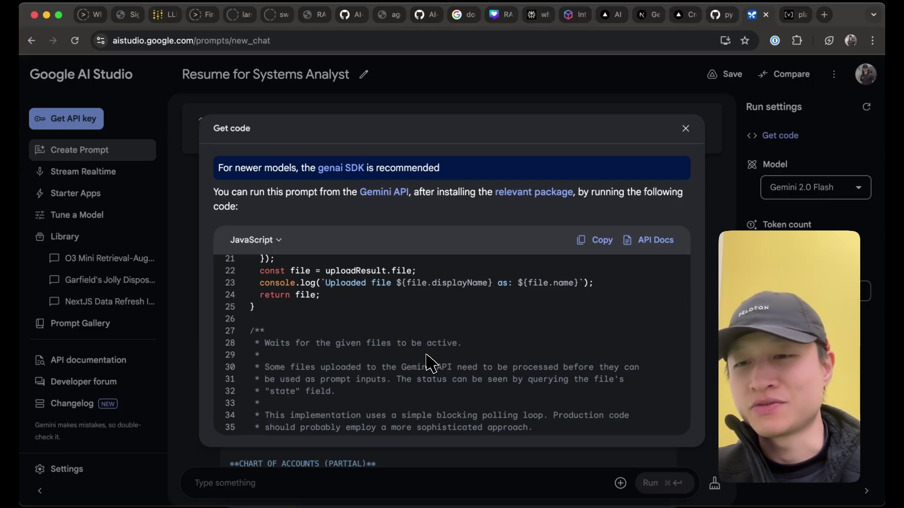
pyautogui.scroll(-6, 429, 363)
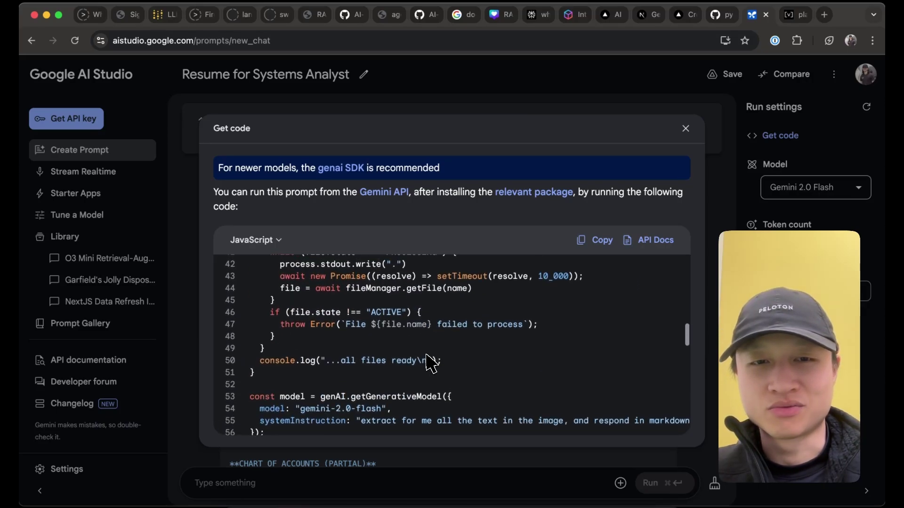
pyautogui.scroll(-4, 429, 363)
pyautogui.scroll(13, 429, 364)
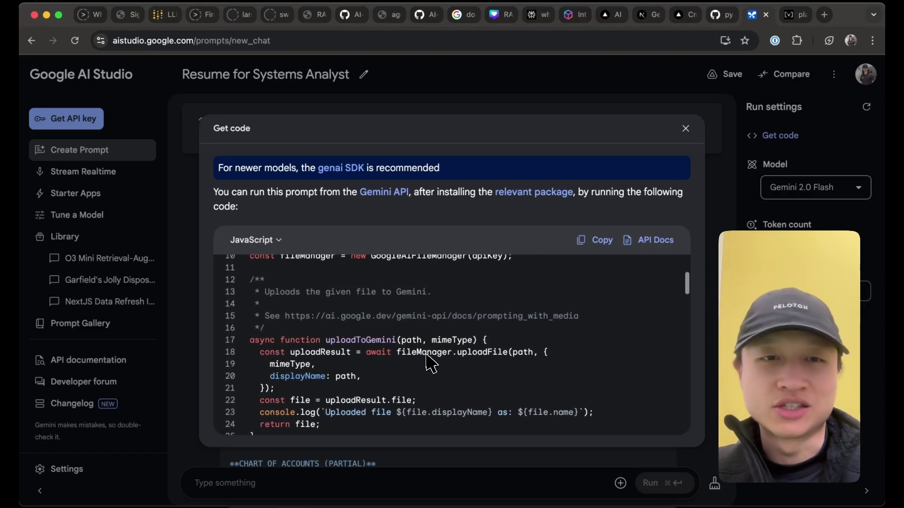
pyautogui.scroll(3, 429, 363)
pyautogui.scroll(-4, 429, 363)
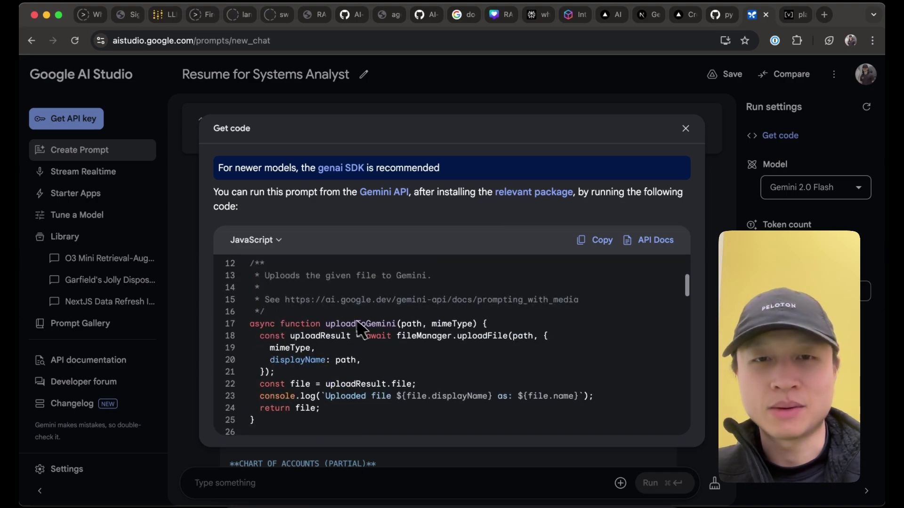
pyautogui.scroll(-3, 348, 329)
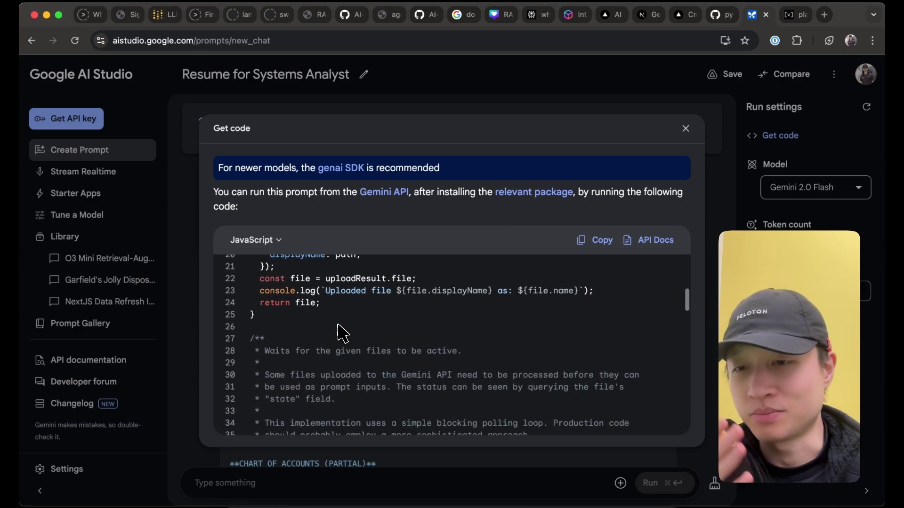
pyautogui.scroll(-10, 338, 333)
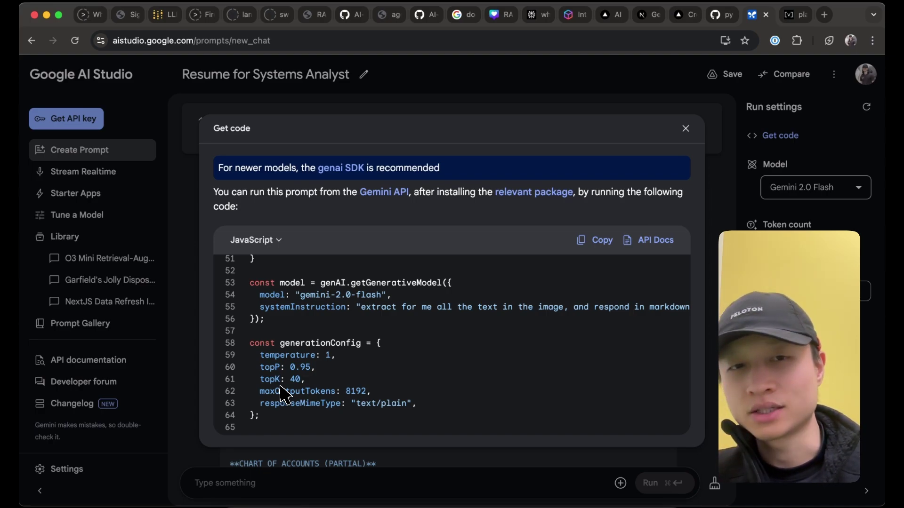
pyautogui.scroll(-12, 282, 395)
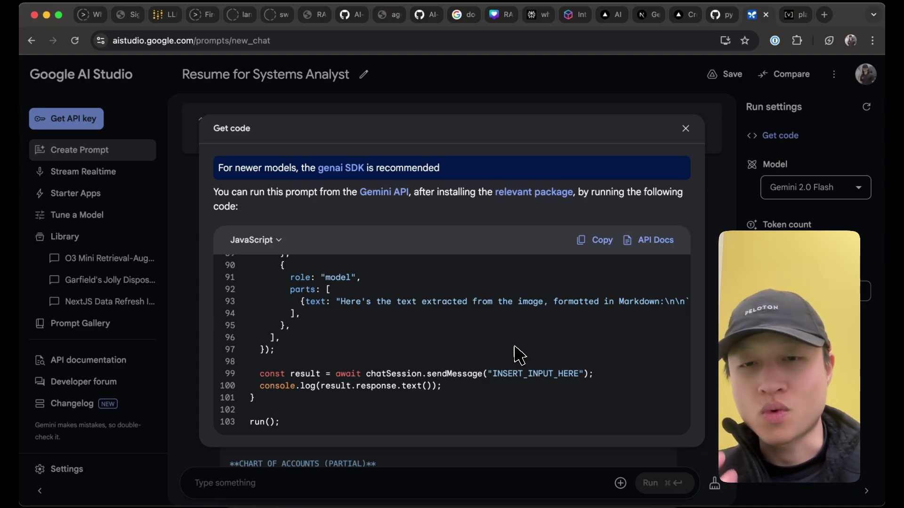
pyautogui.hotkey('ctrl', 'Tab')
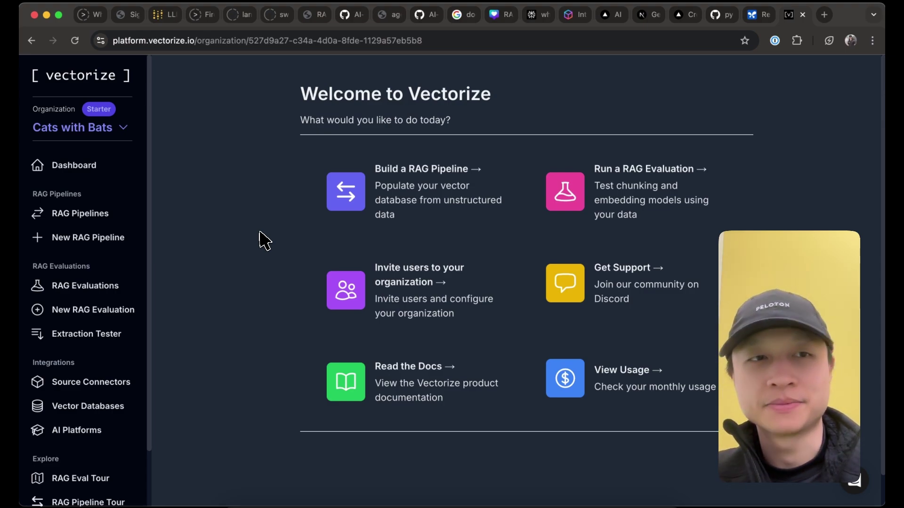
# Step: Start a new RAG pipeline and open the Source node's source-type picker
pyautogui.click(97, 244)
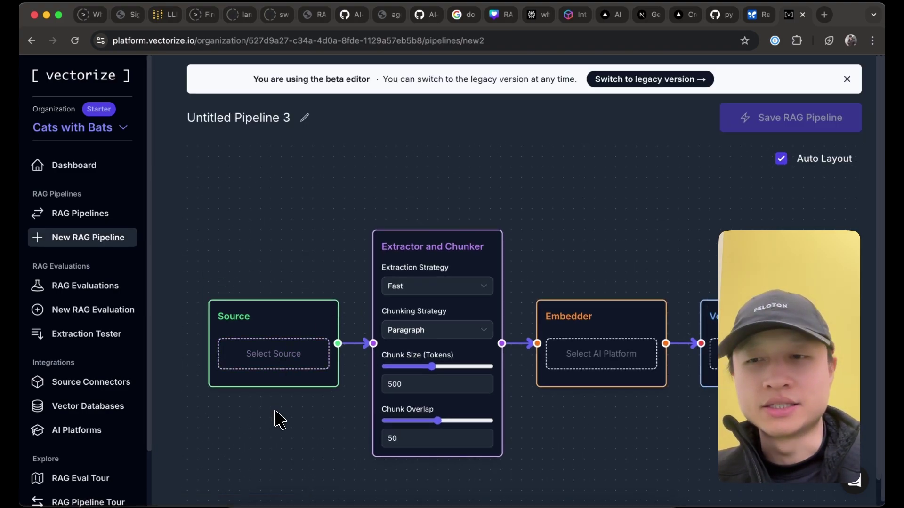
pyautogui.moveTo(280, 421); pyautogui.dragTo(295, 362)
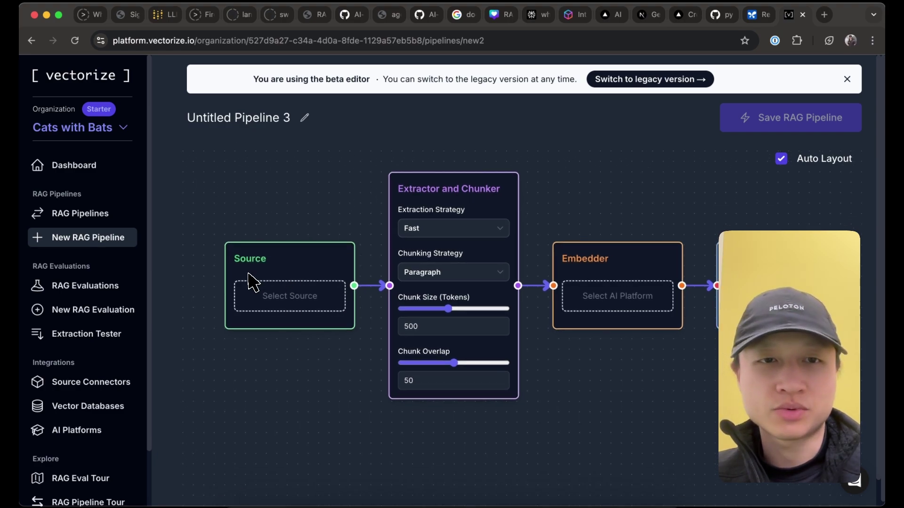
pyautogui.scroll(5, 250, 281)
pyautogui.click(303, 341)
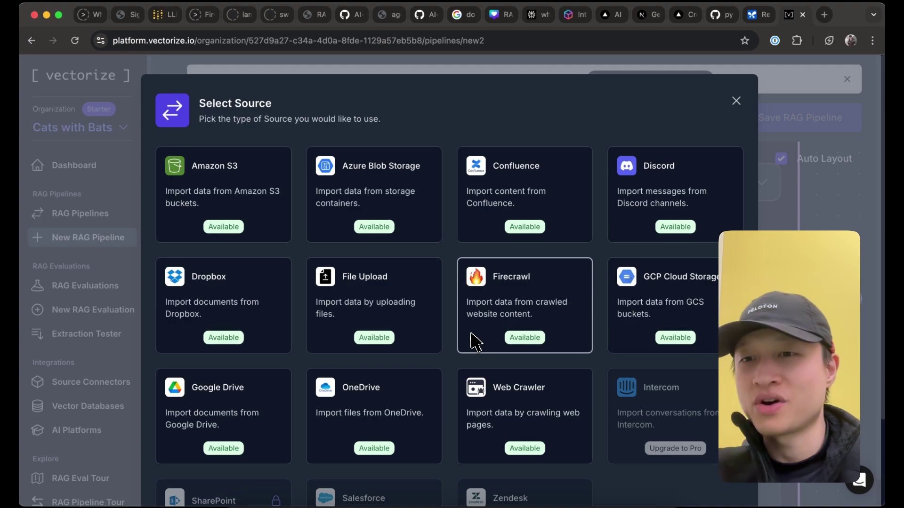
# Step: Add a File Upload source 'Financial Accounting Test' containing the Principles-of-Financial-Accounting PDF
pyautogui.click(364, 305)
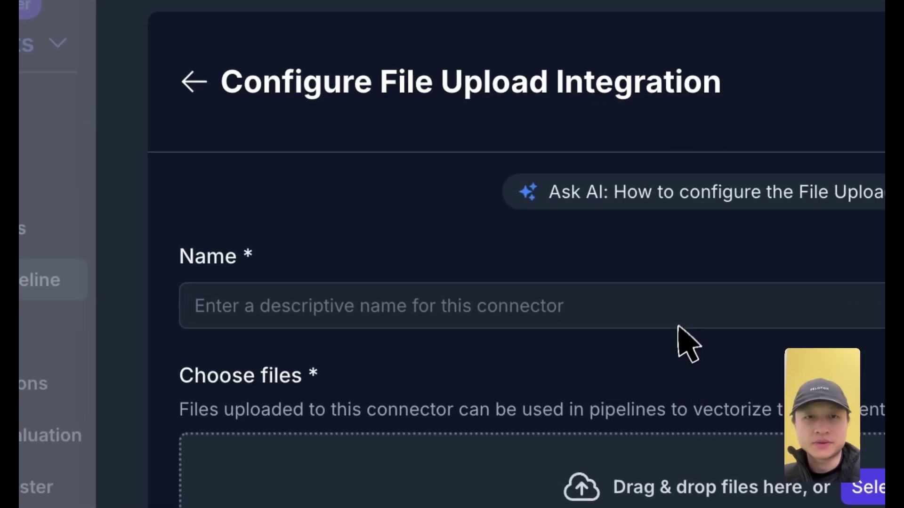
pyautogui.click(411, 253)
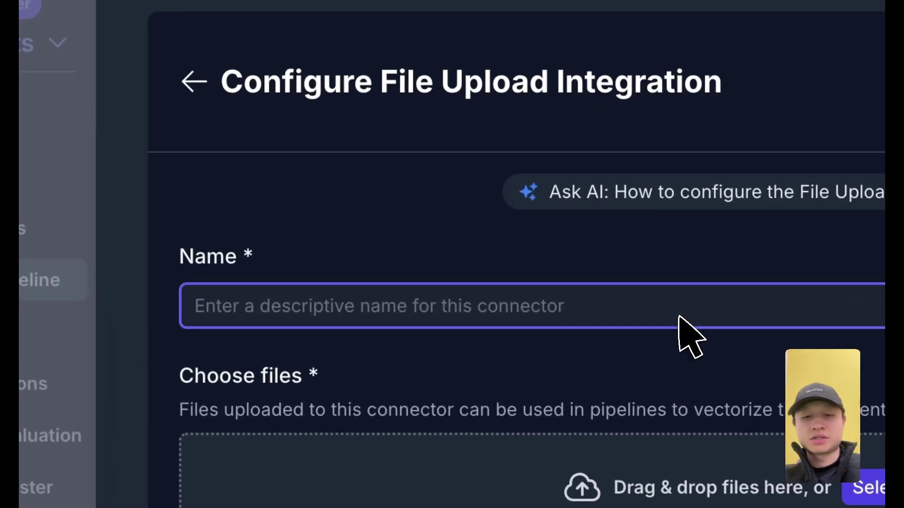
pyautogui.write('Financial')
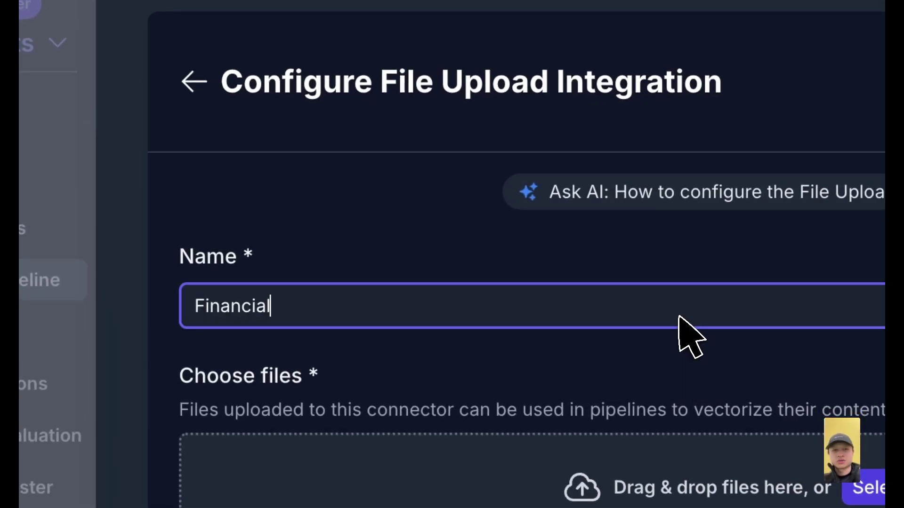
pyautogui.write(' Accounting Test')
pyautogui.click(903, 507)
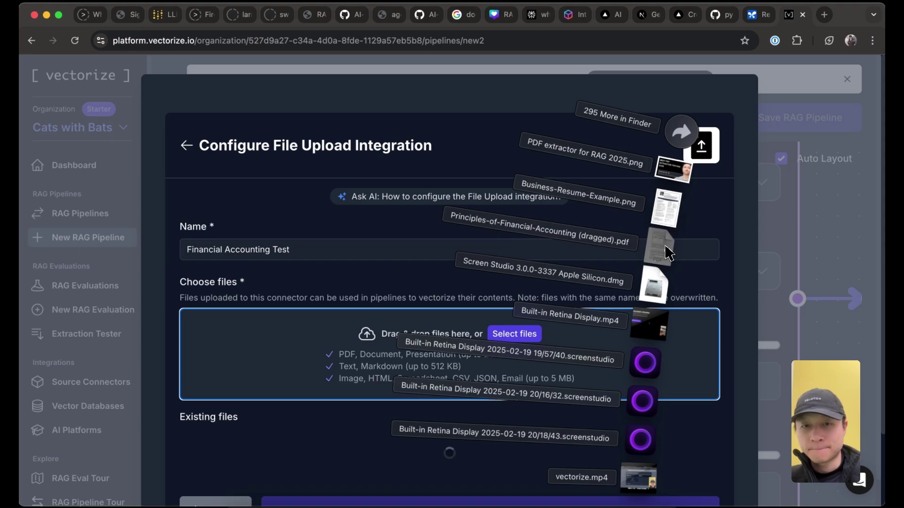
pyautogui.moveTo(668, 253); pyautogui.dragTo(466, 347)
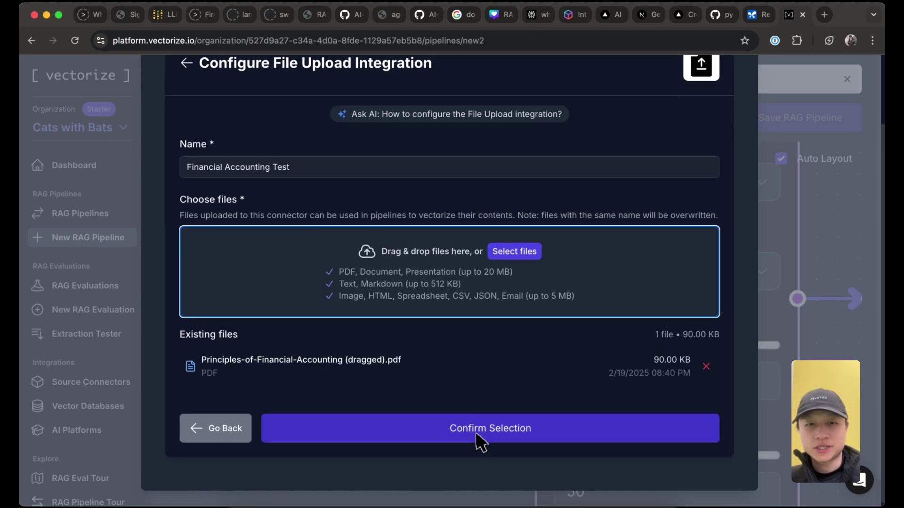
pyautogui.click(479, 441)
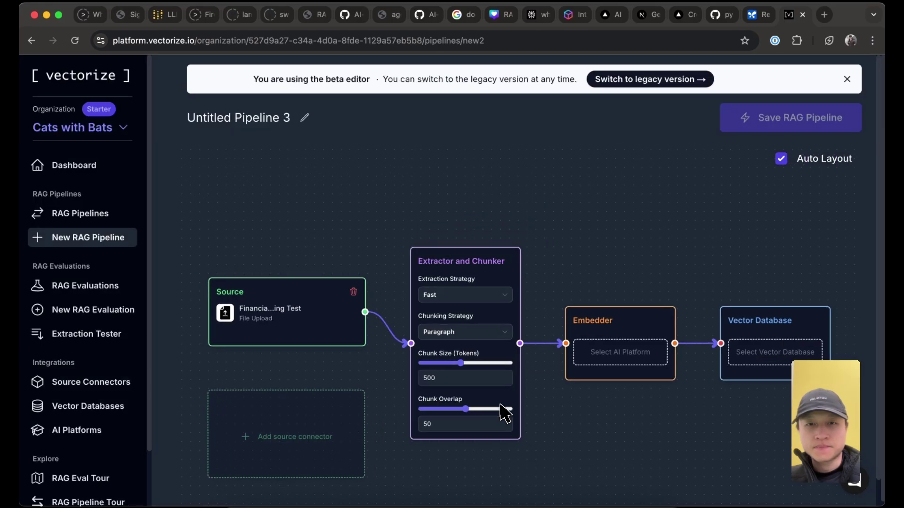
# Step: Set the pipeline's Extraction Strategy to Vectorize Iris
pyautogui.scroll(3, 441, 295)
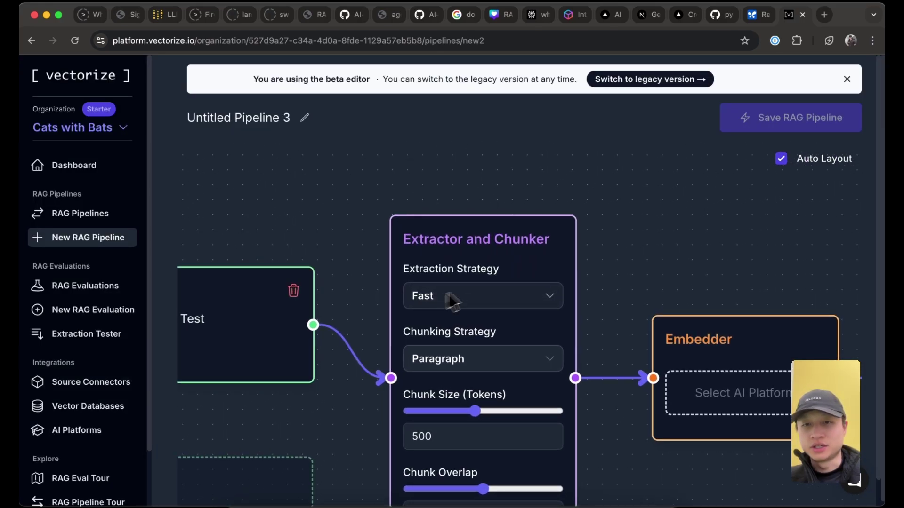
pyautogui.scroll(-2, 615, 200)
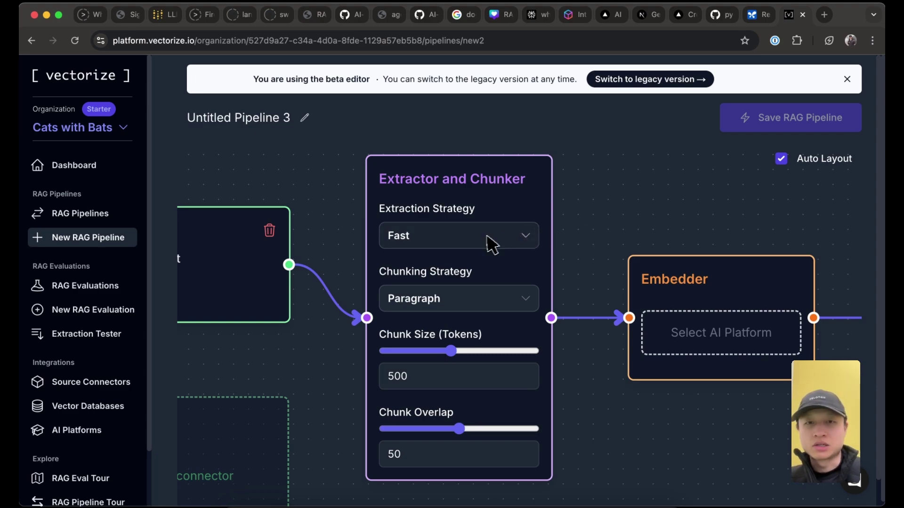
pyautogui.click(459, 238)
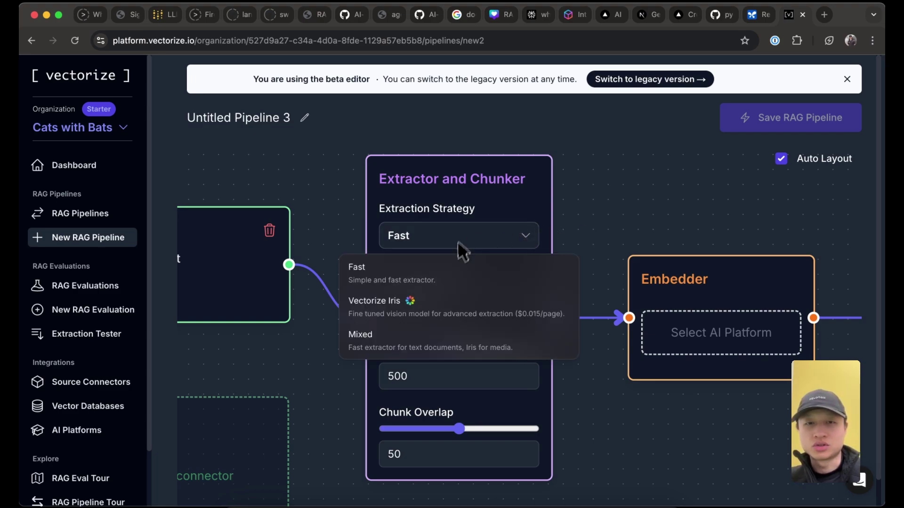
pyautogui.click(416, 306)
pyautogui.click(459, 314)
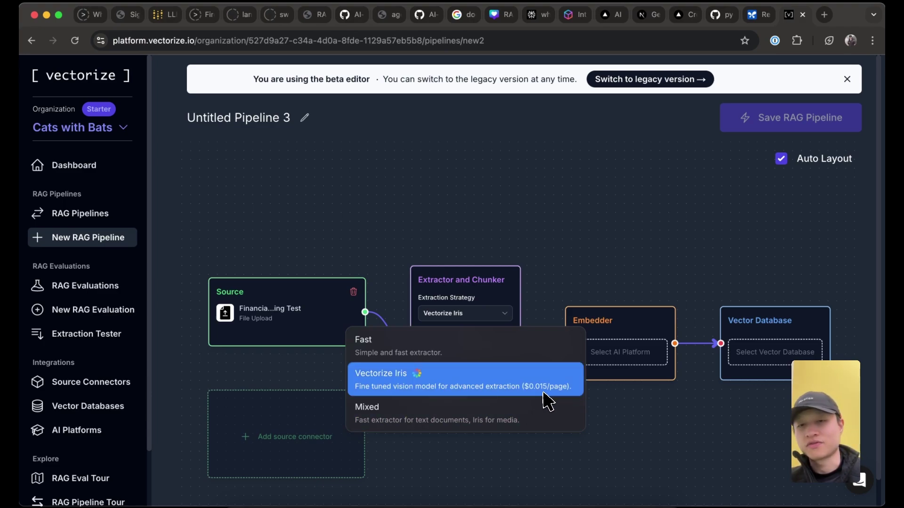
pyautogui.click(611, 413)
# Step: Bring up the Embedder node's Select AI Platform dialog
pyautogui.scroll(8, 532, 380)
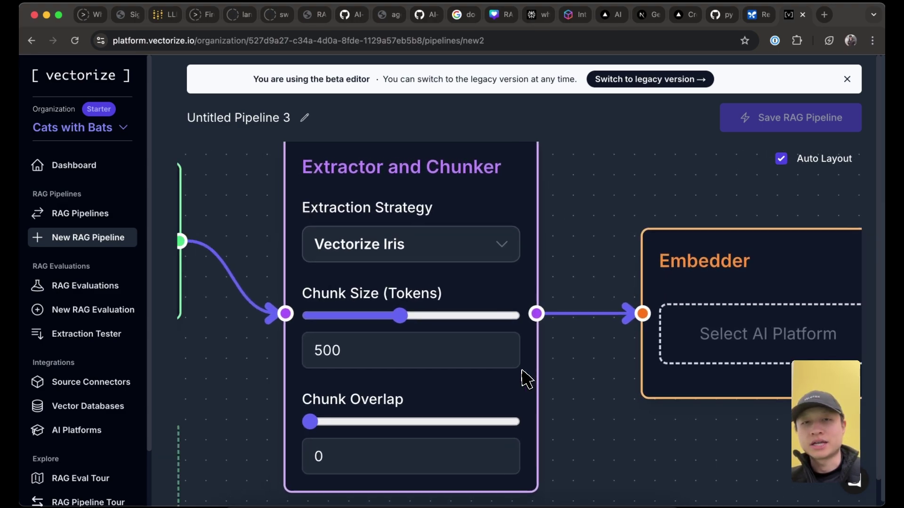
pyautogui.scroll(-5, 521, 370)
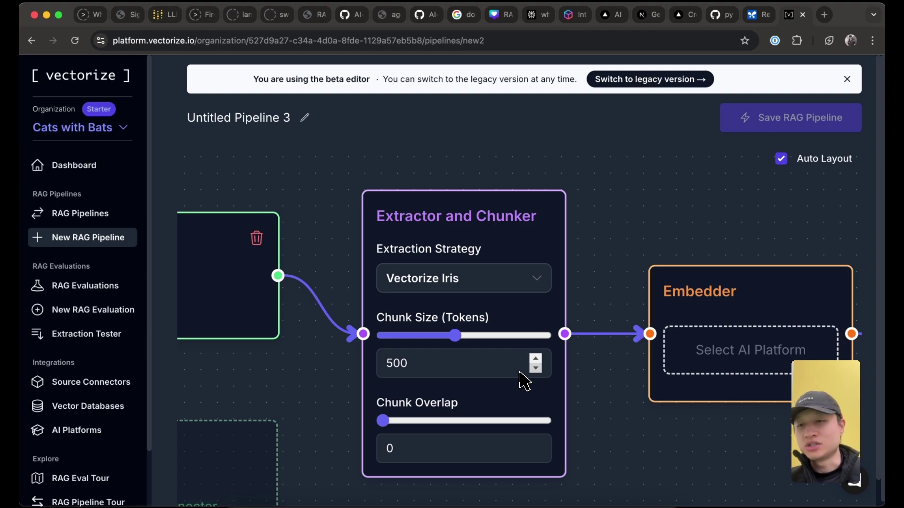
pyautogui.scroll(-3, 464, 367)
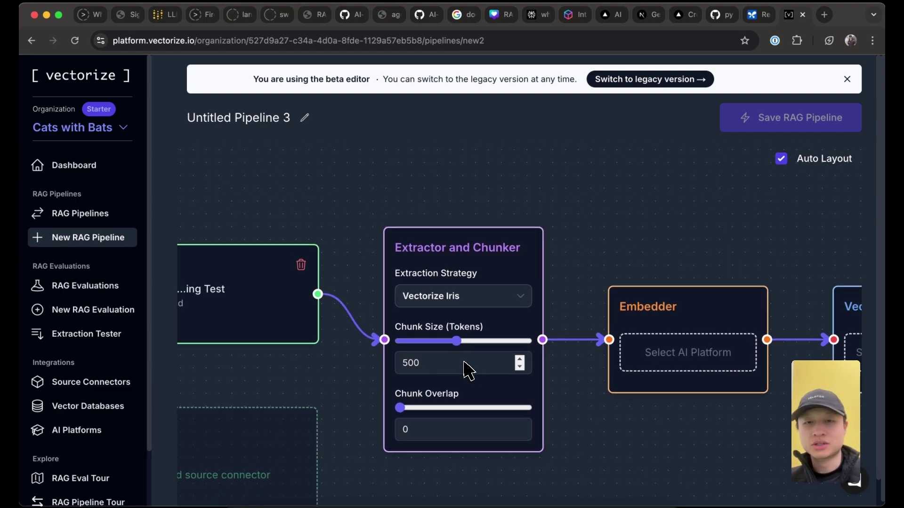
pyautogui.hscroll(3, 467, 395)
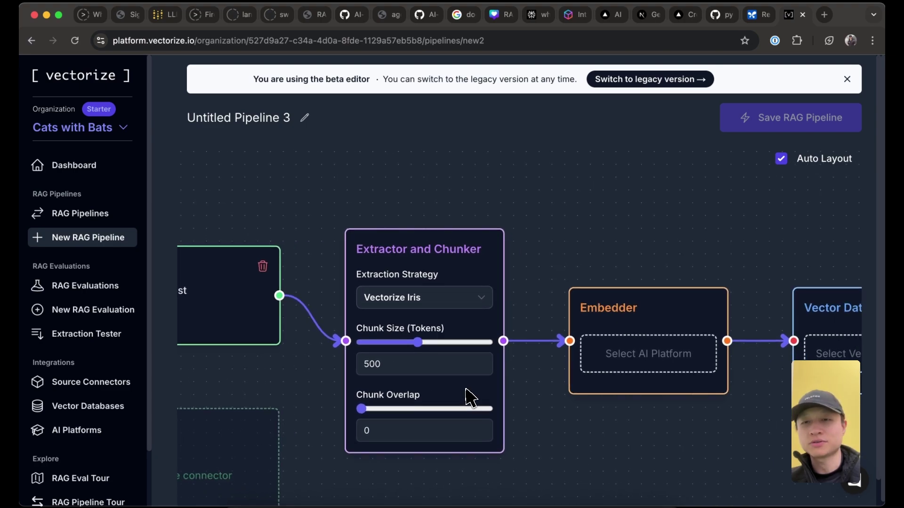
pyautogui.click(620, 375)
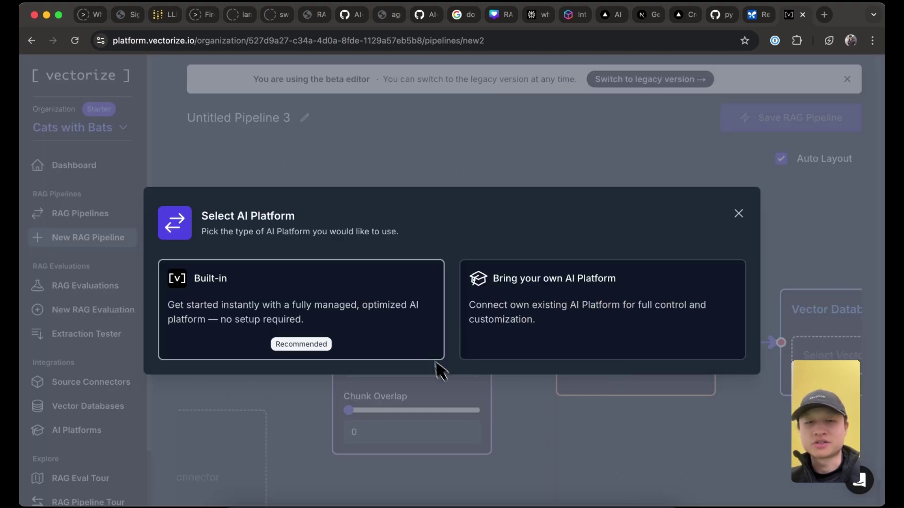
# Step: Use the Built-in AI platform with the OpenAI v3 Small embedding model
pyautogui.click(377, 323)
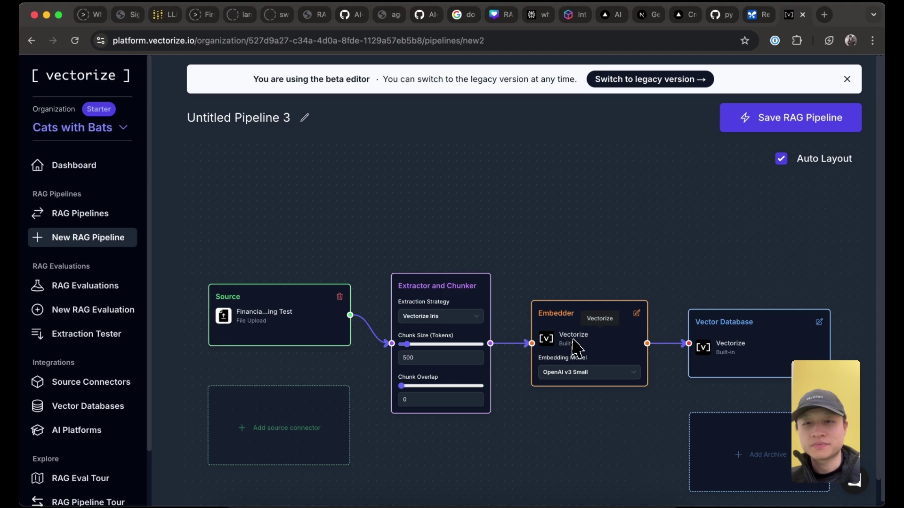
pyautogui.click(581, 376)
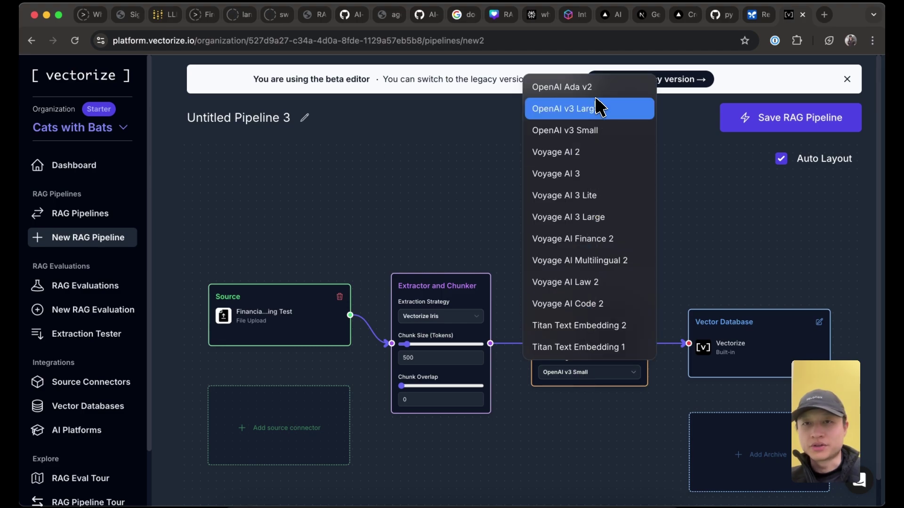
pyautogui.click(589, 131)
# Step: Choose the Built-in vector database and view the whole pipeline
pyautogui.moveTo(686, 289); pyautogui.dragTo(474, 221)
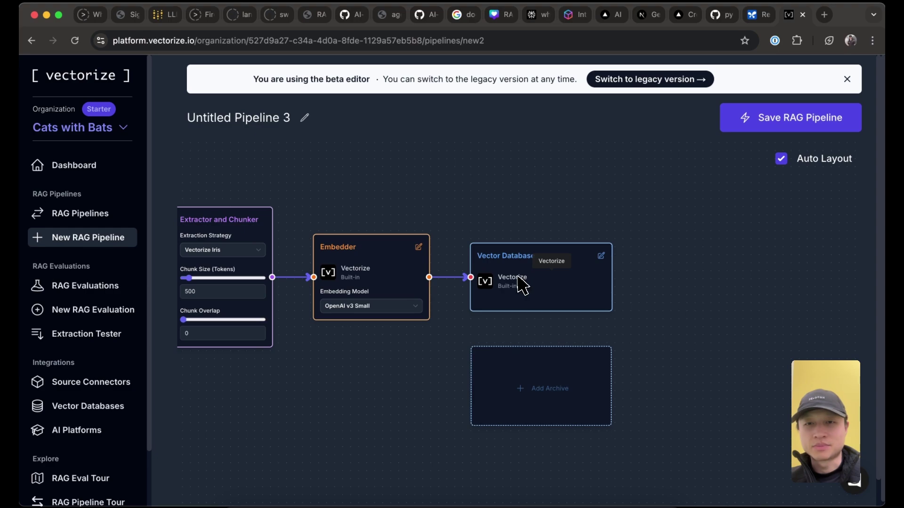
pyautogui.scroll(5, 547, 284)
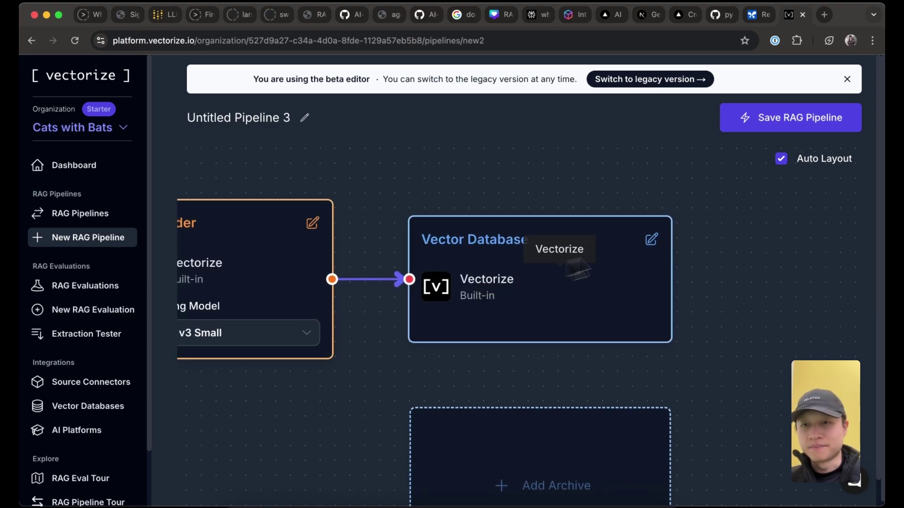
pyautogui.click(650, 245)
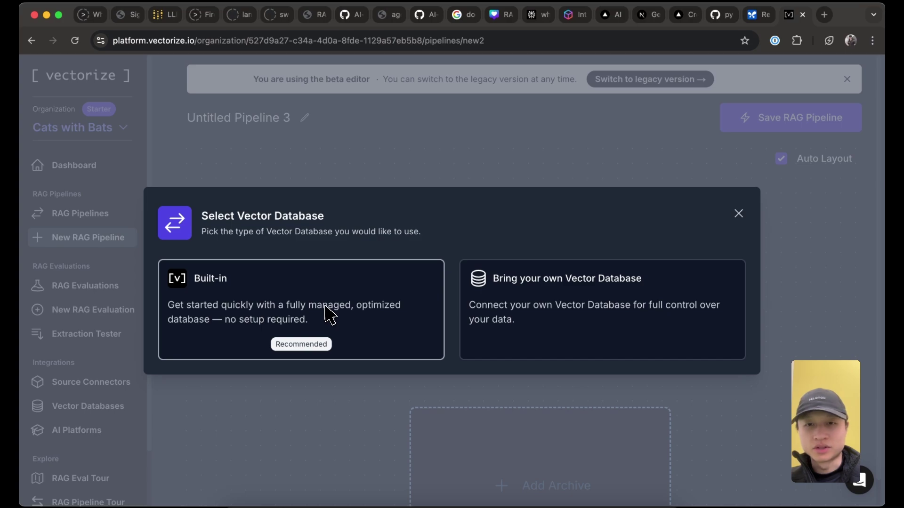
pyautogui.click(330, 315)
pyautogui.scroll(-5, 440, 326)
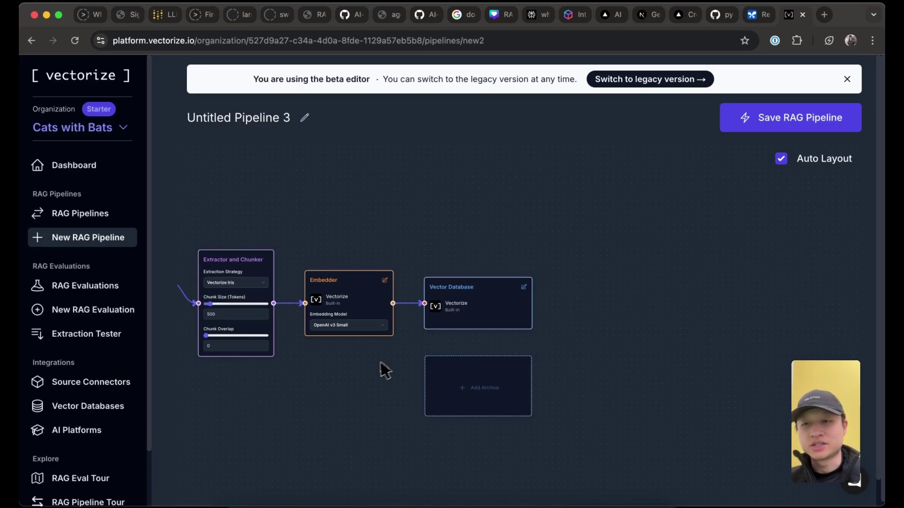
pyautogui.moveTo(384, 369); pyautogui.dragTo(551, 374)
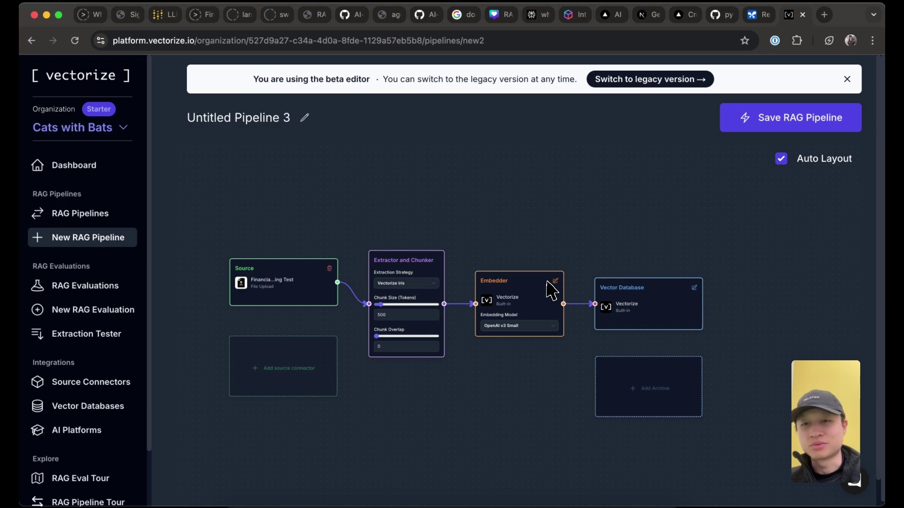
# Step: Save the RAG pipeline, then review the AI Studio prompt's JavaScript sample code
pyautogui.click(769, 124)
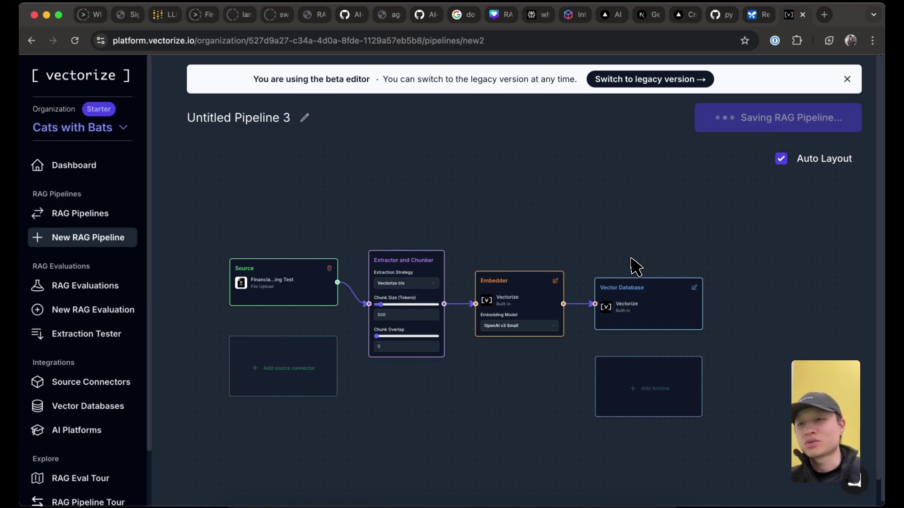
pyautogui.click(757, 14)
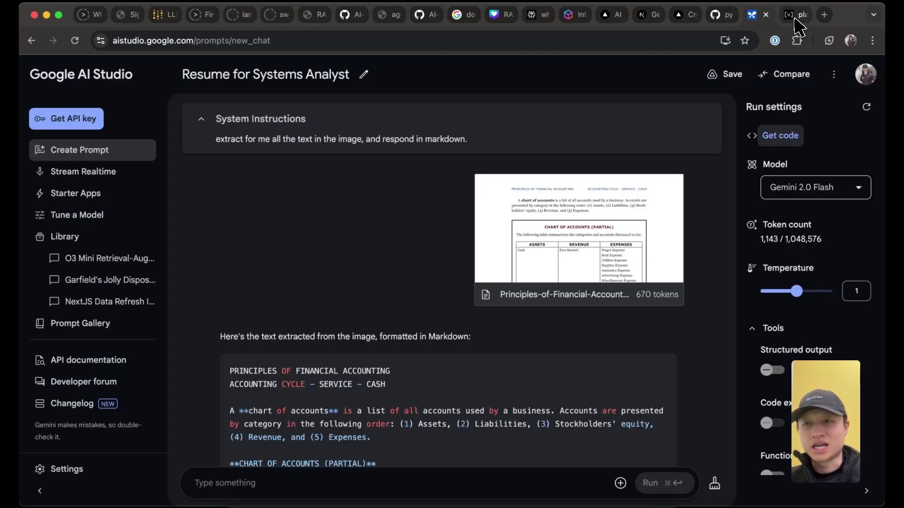
pyautogui.click(799, 137)
pyautogui.scroll(-5, 516, 298)
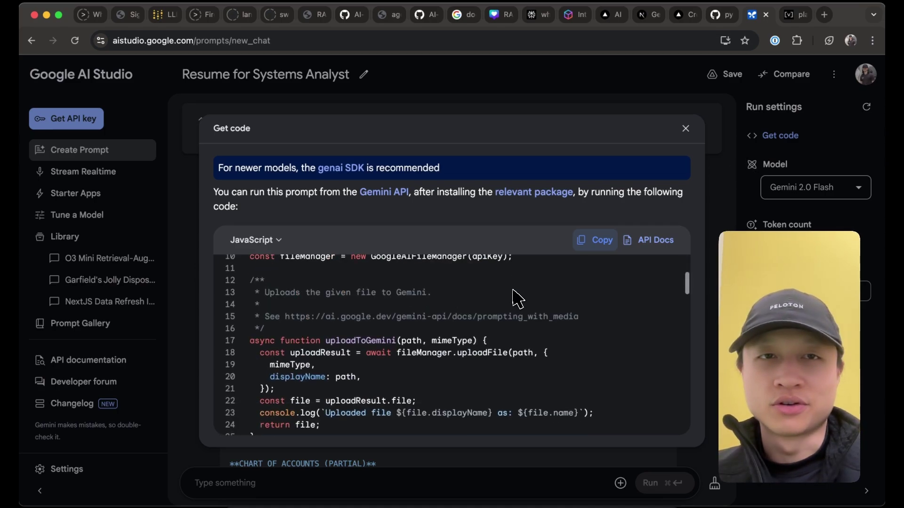
pyautogui.scroll(-2, 516, 297)
pyautogui.scroll(7, 517, 297)
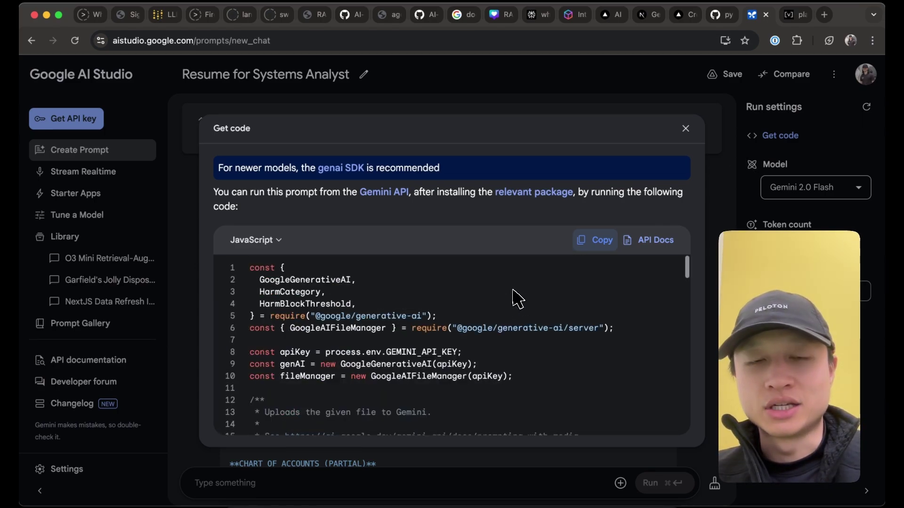
pyautogui.scroll(-8, 516, 297)
pyautogui.scroll(3, 514, 299)
pyautogui.scroll(-8, 514, 299)
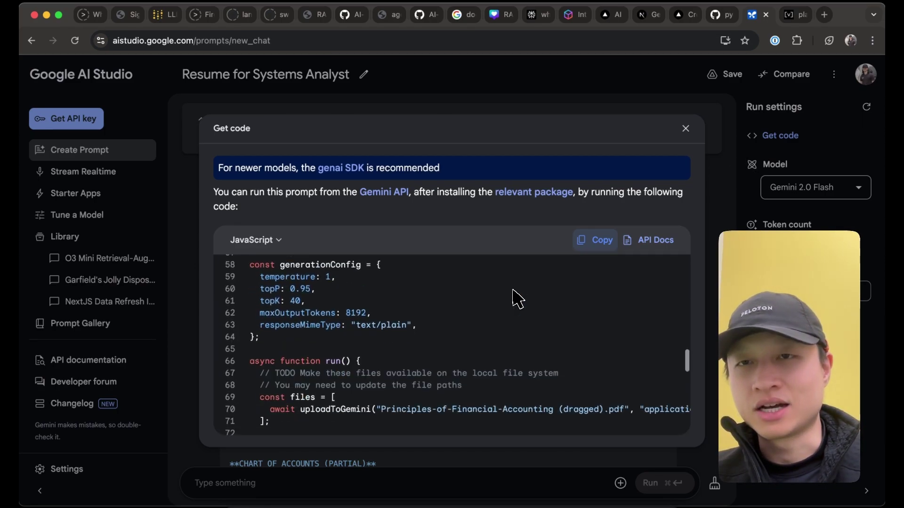
# Step: Change the pipeline's Schedule Type from weekly to Manual and deploy it
pyautogui.click(795, 17)
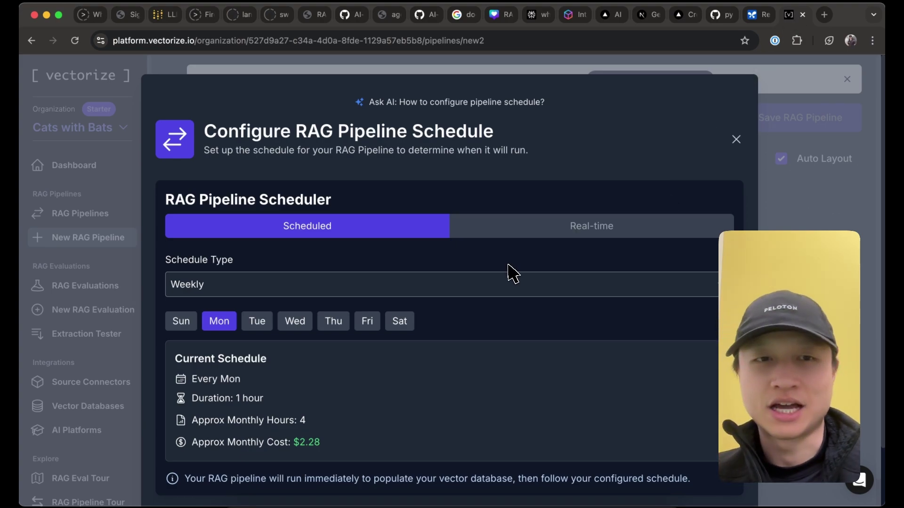
pyautogui.scroll(-3, 312, 349)
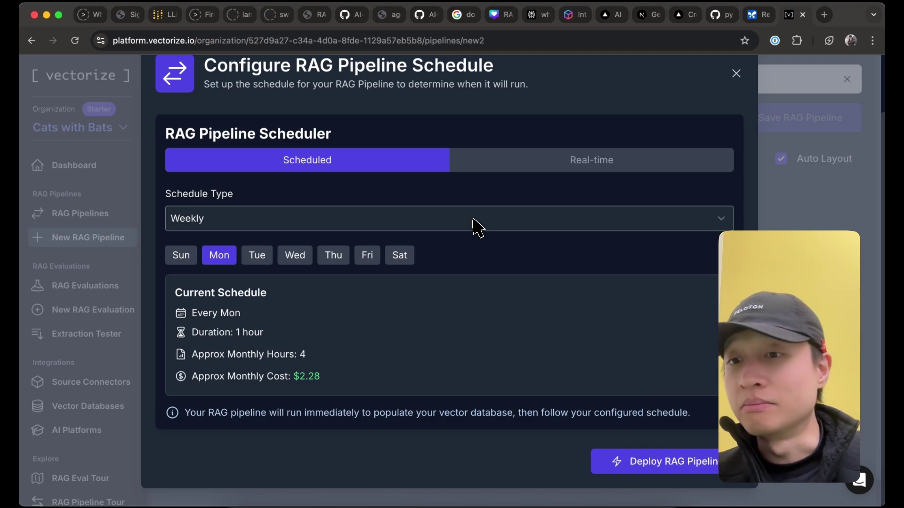
pyautogui.click(476, 228)
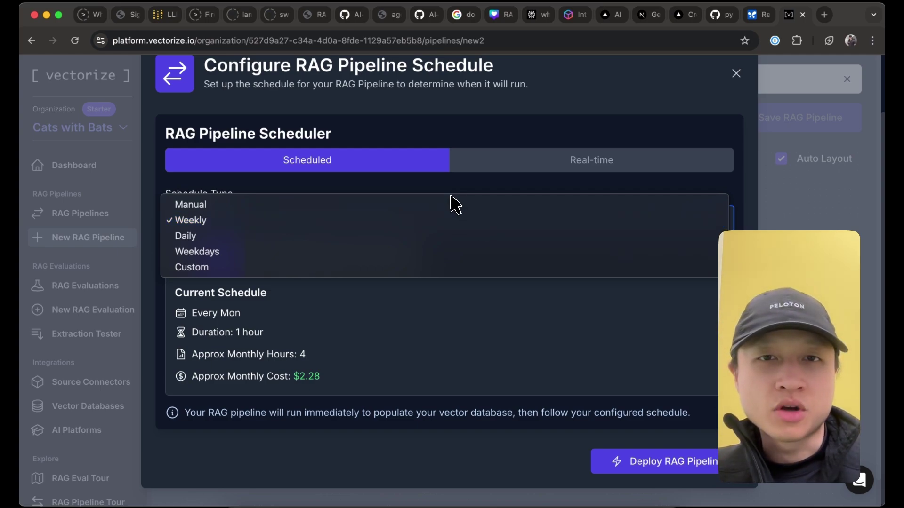
pyautogui.click(449, 212)
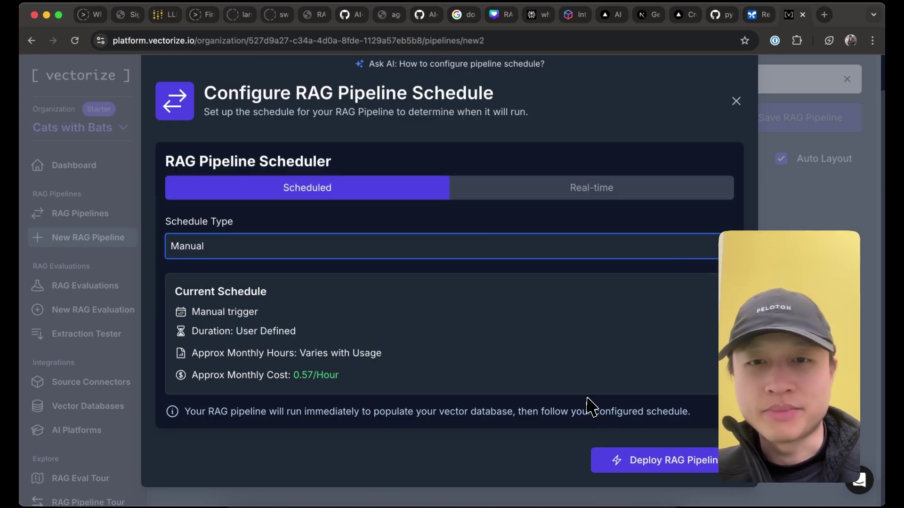
pyautogui.click(641, 471)
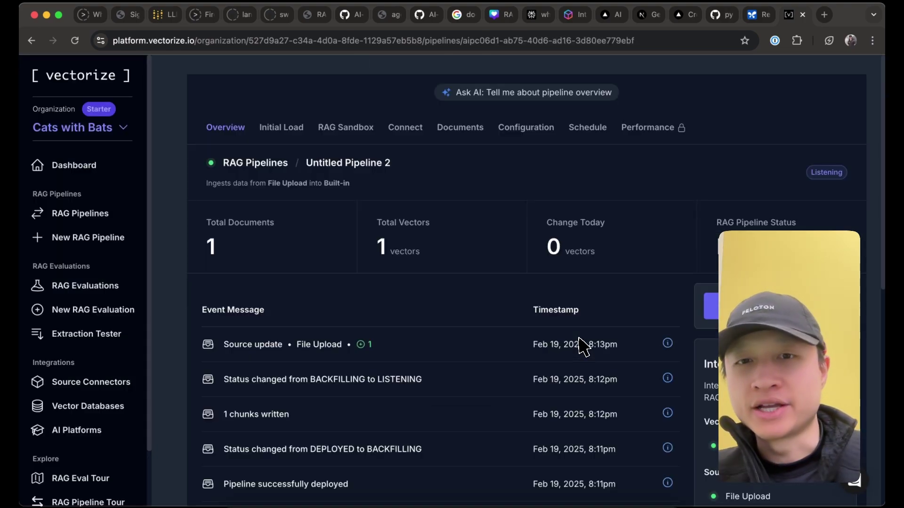
# Step: Scroll through the deployed pipeline's Overview stats: 1 document, 1 vector, Listening
pyautogui.scroll(-2, 583, 348)
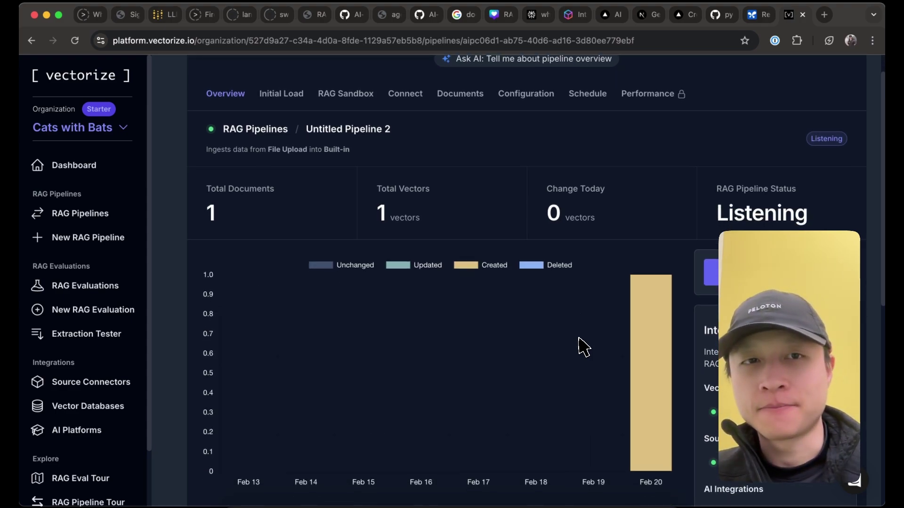
pyautogui.scroll(-1, 583, 348)
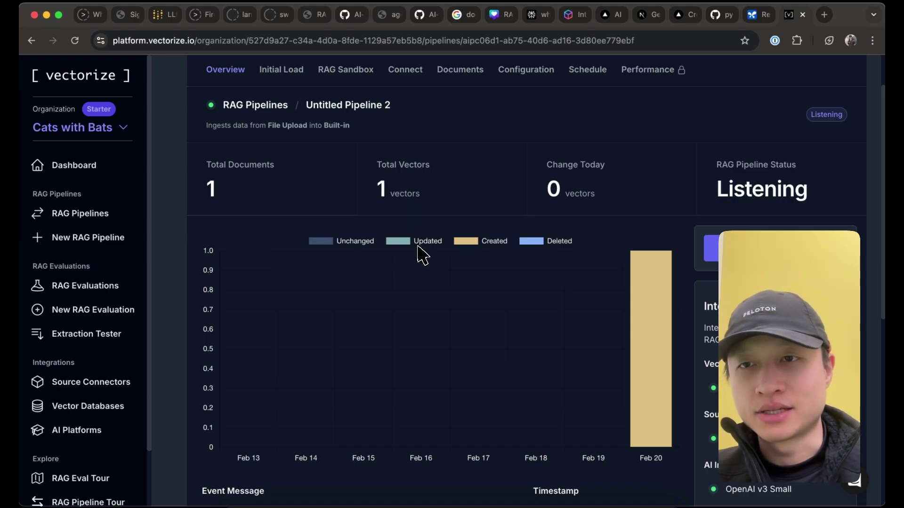
pyautogui.scroll(2, 423, 256)
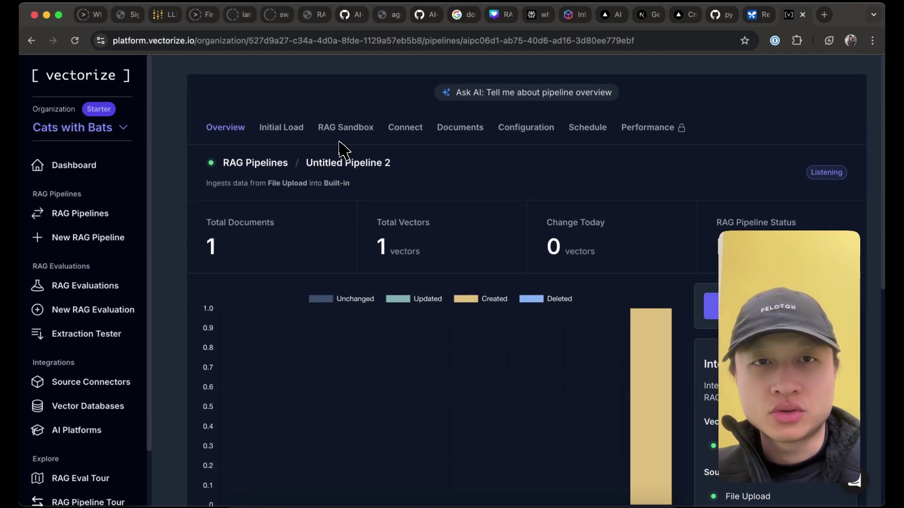
# Step: Open the pipeline's RAG sandbox and check the Expenses column of the Chart of Accounts in the PDF
pyautogui.click(354, 137)
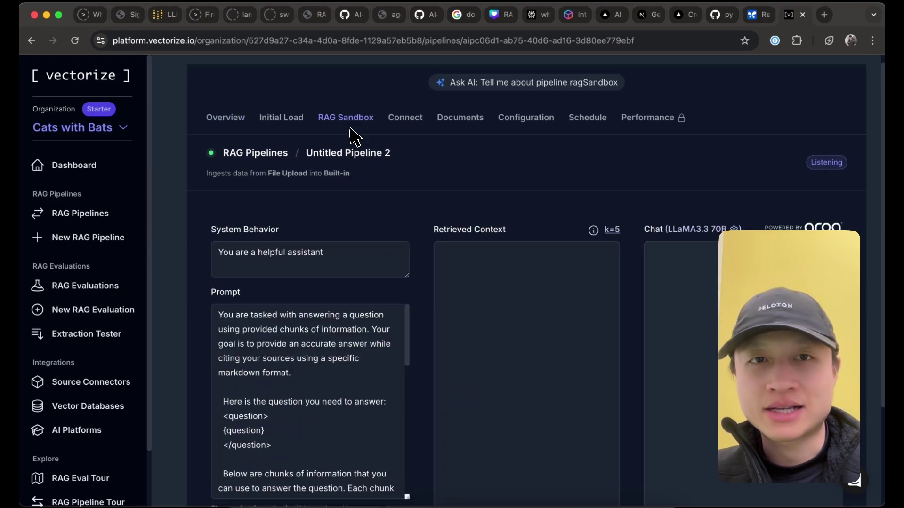
pyautogui.scroll(-3, 355, 137)
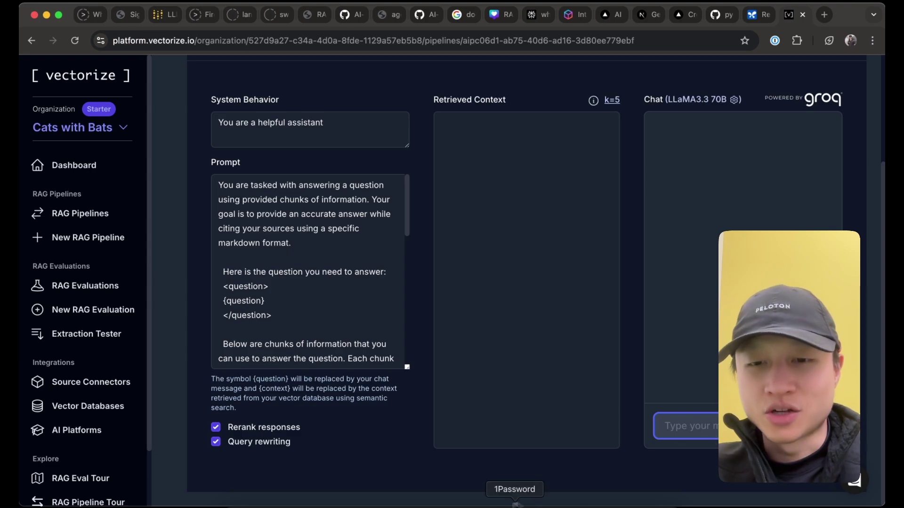
pyautogui.click(602, 502)
pyautogui.scroll(5, 363, 224)
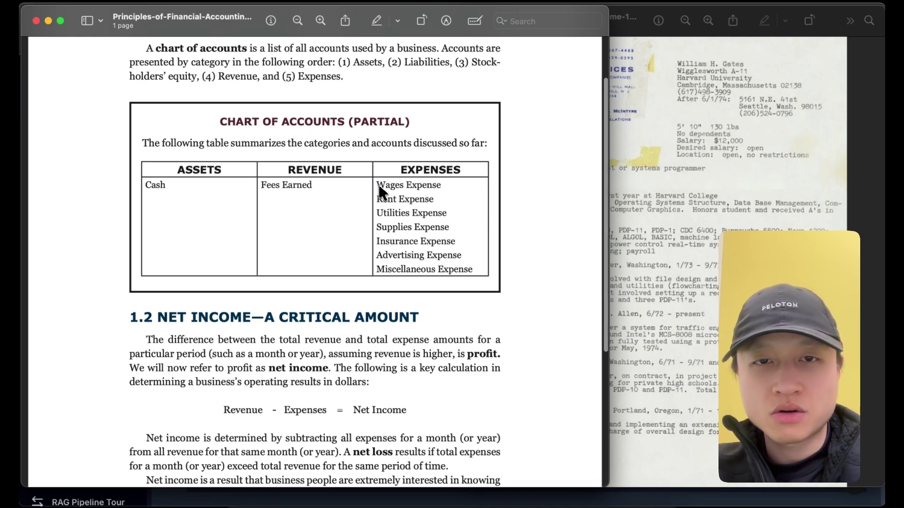
pyautogui.moveTo(377, 185); pyautogui.dragTo(421, 220)
pyautogui.click(478, 271)
pyautogui.click(421, 220)
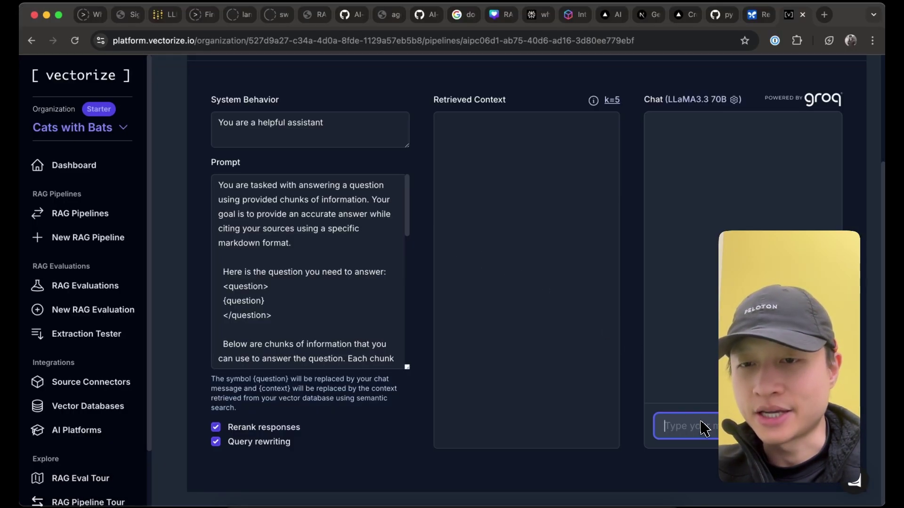
# Step: Ask the sandbox chat 'what are under the expenses column?'
pyautogui.write('what are u')
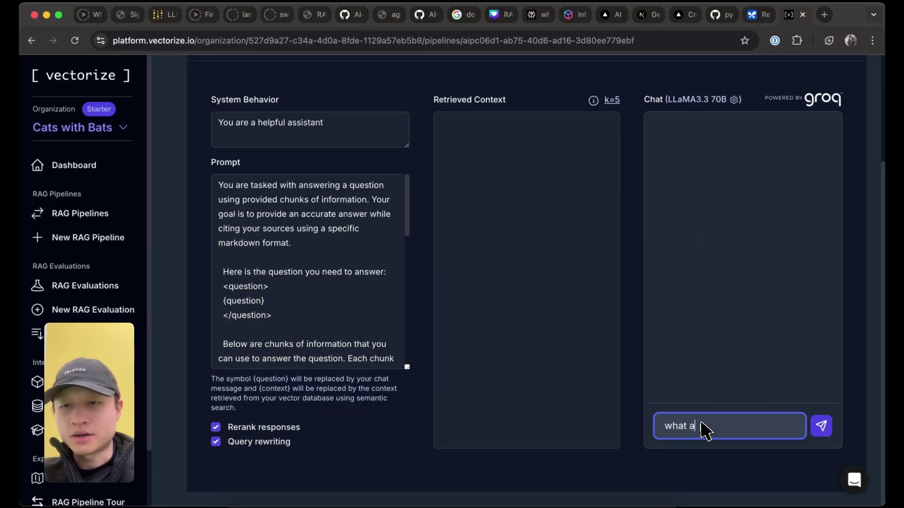
pyautogui.write('nder the')
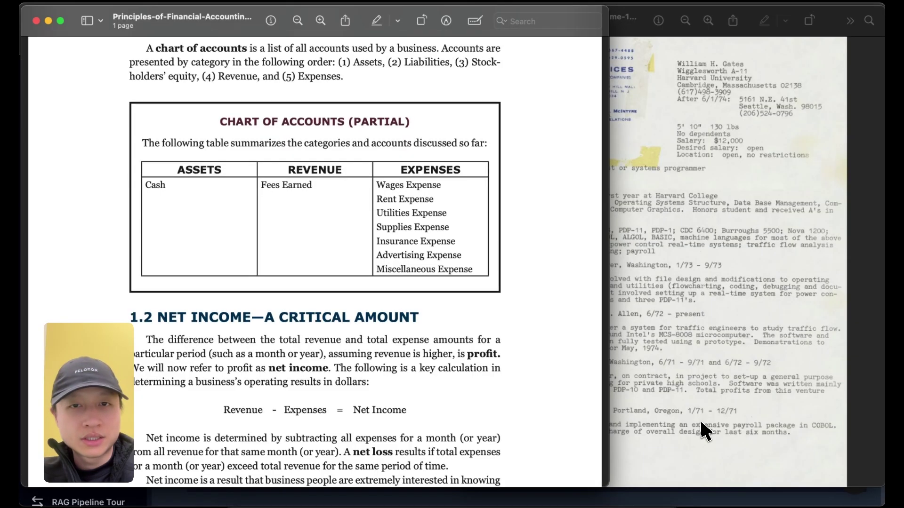
pyautogui.write('e')
pyautogui.write('xpenses')
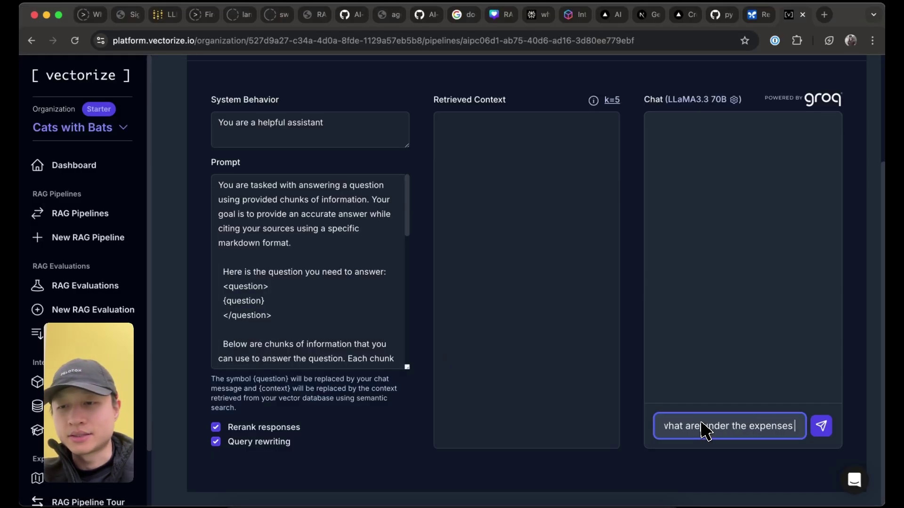
pyautogui.write(' column?')
pyautogui.press('Return')
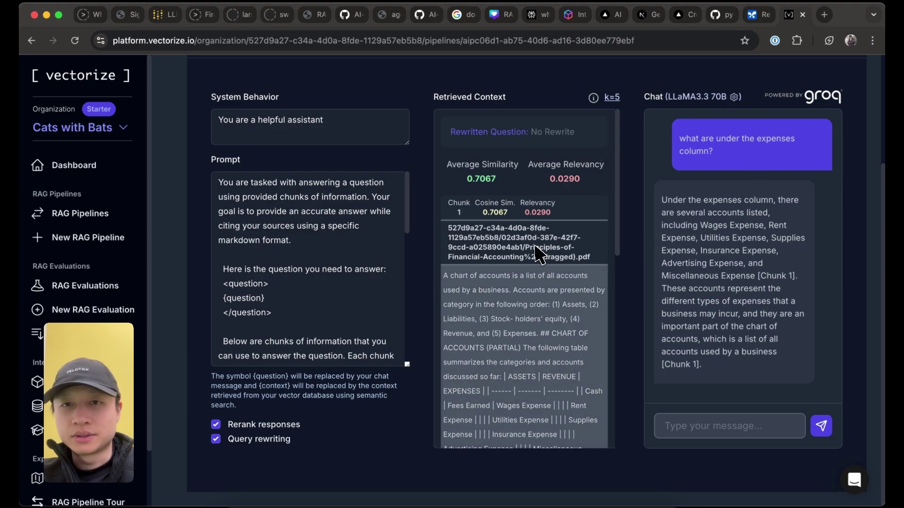
# Step: Inspect the retrieved Chunk 1 text behind the answer listing the expense accounts
pyautogui.scroll(1, 536, 248)
pyautogui.scroll(-1, 537, 254)
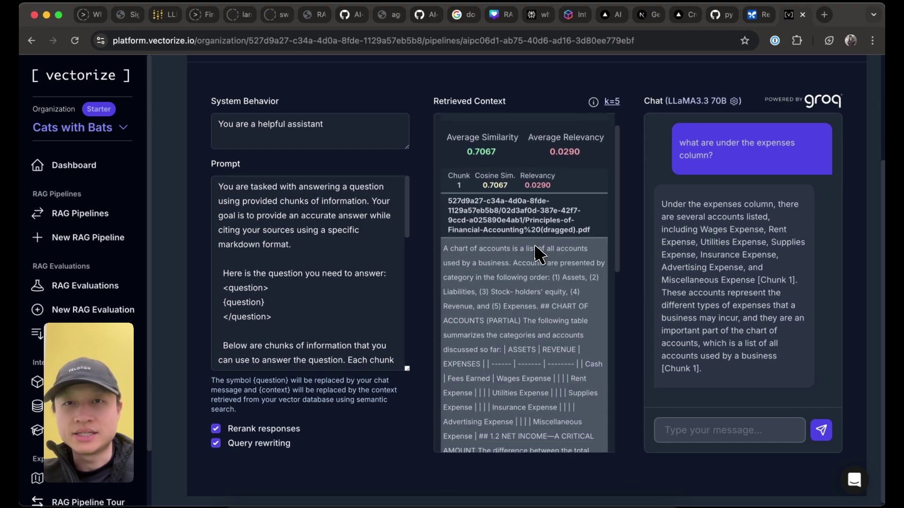
pyautogui.scroll(-5, 537, 254)
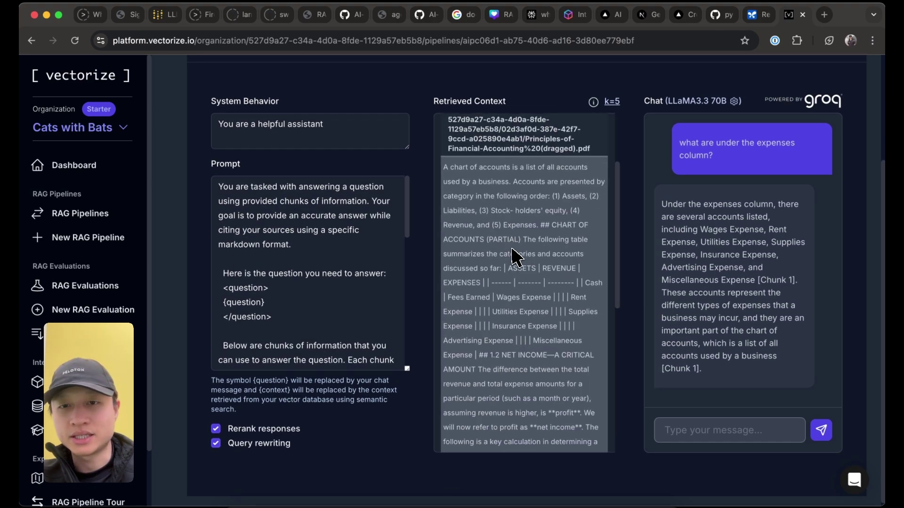
pyautogui.moveTo(575, 323); pyautogui.dragTo(471, 235)
pyautogui.click(754, 282)
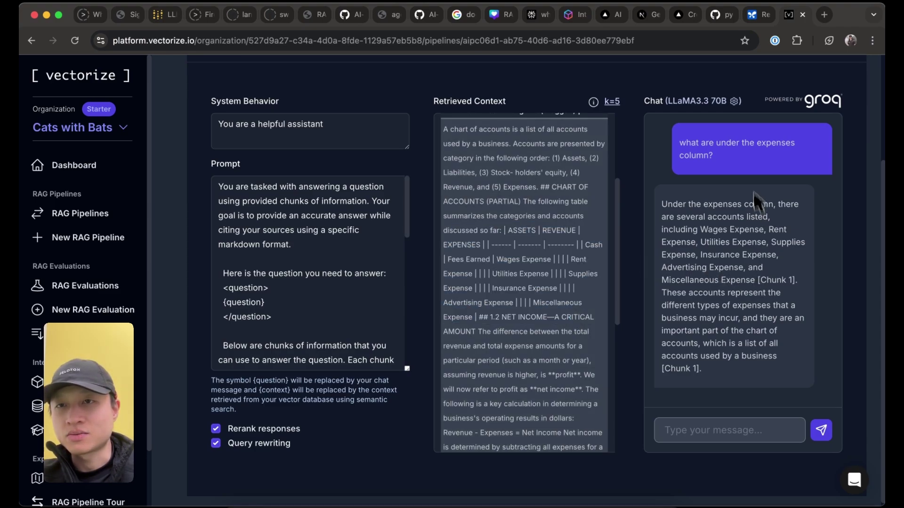
pyautogui.click(718, 104)
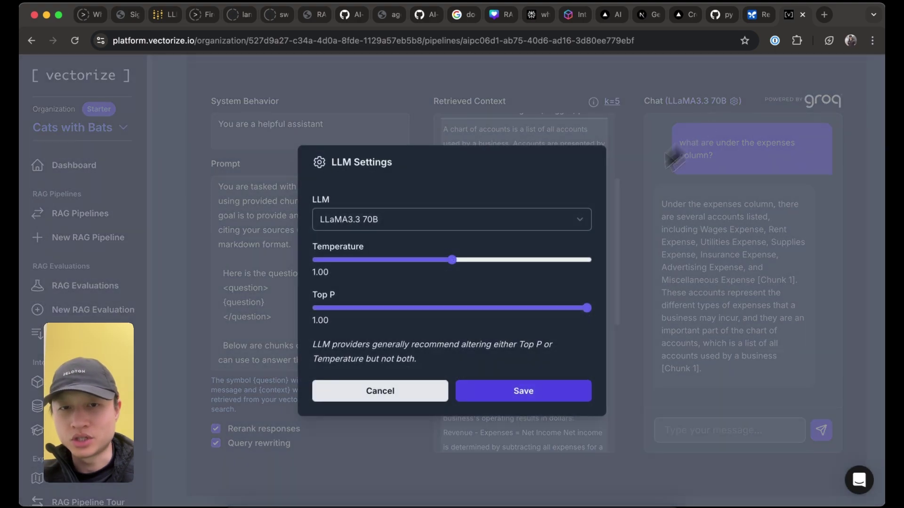
pyautogui.click(533, 222)
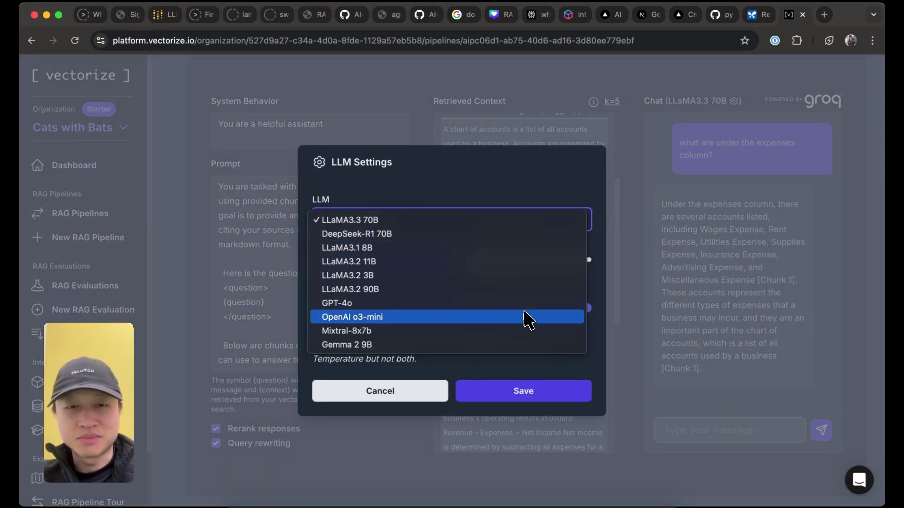
pyautogui.click(673, 267)
pyautogui.click(701, 259)
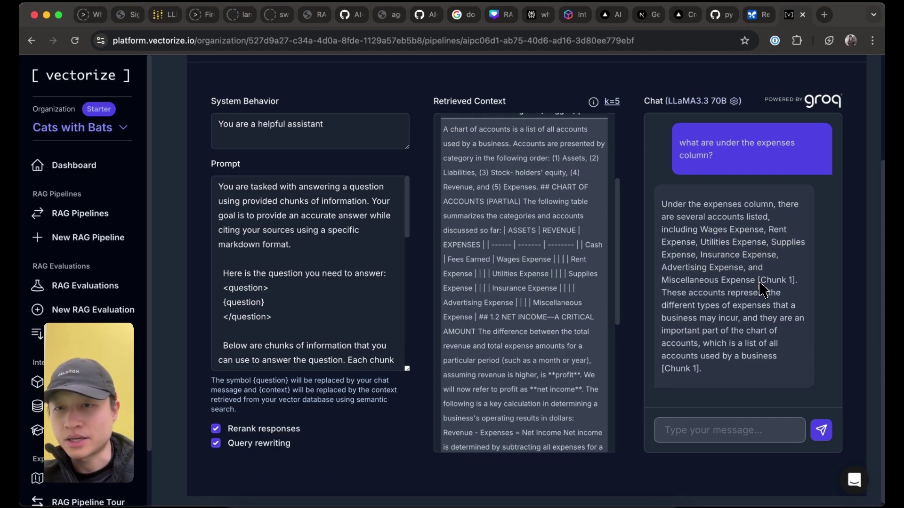
pyautogui.moveTo(762, 285); pyautogui.dragTo(669, 285)
pyautogui.click(676, 288)
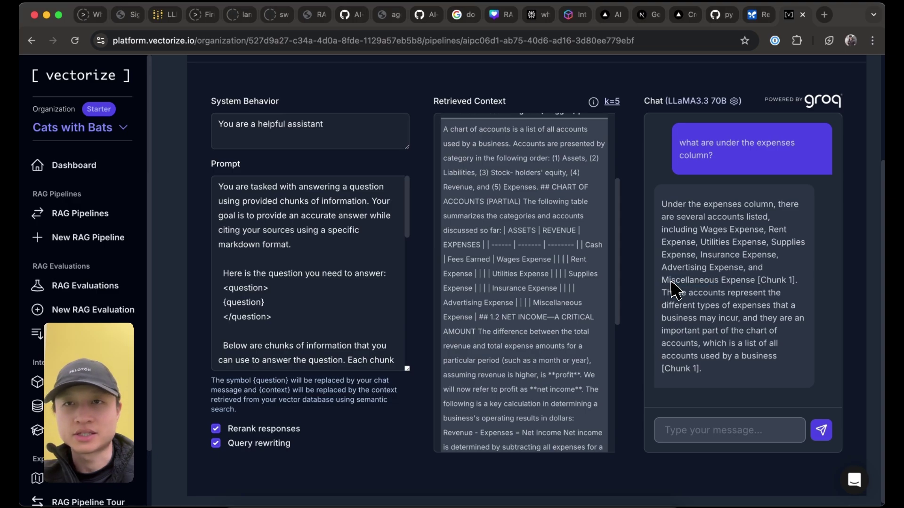
pyautogui.click(595, 479)
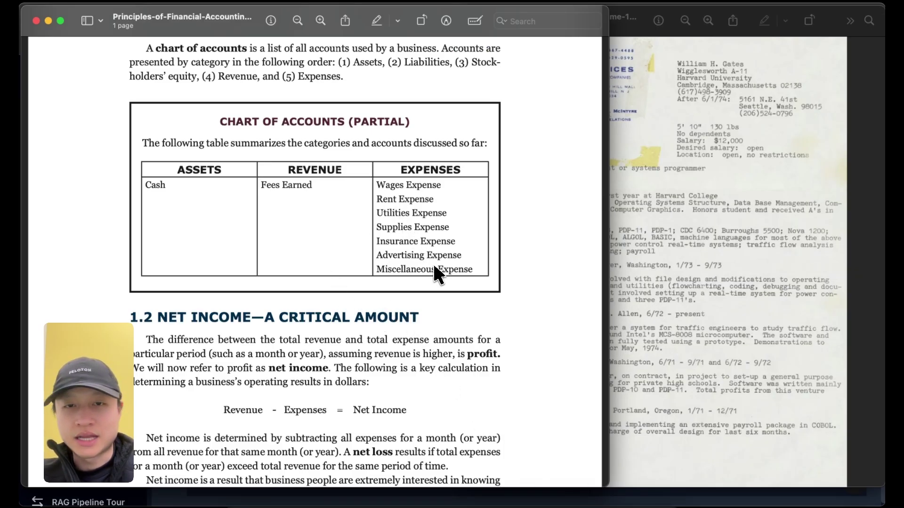
pyautogui.press('super+Tab')
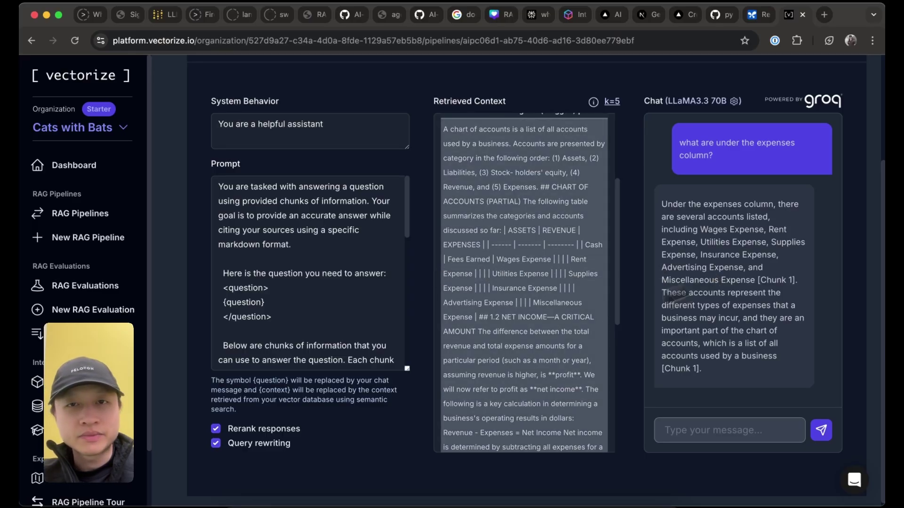
pyautogui.scroll(3, 403, 254)
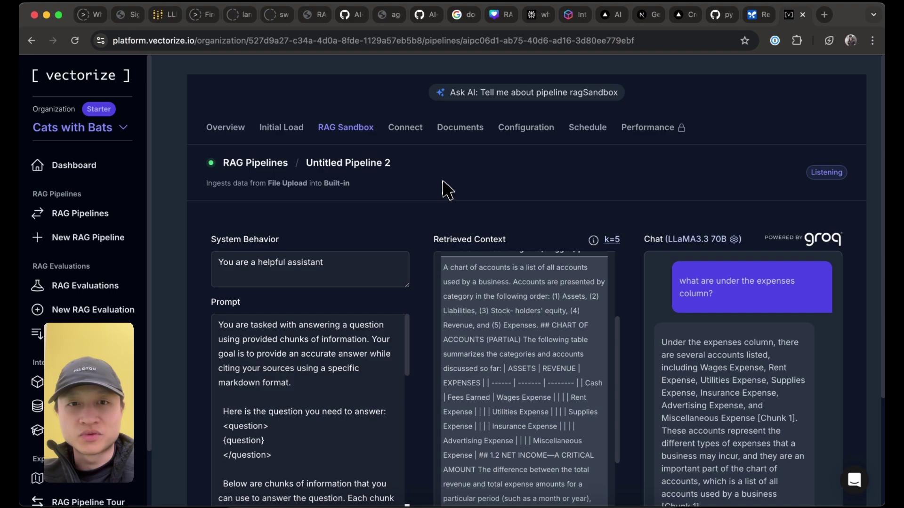
pyautogui.scroll(-1, 445, 198)
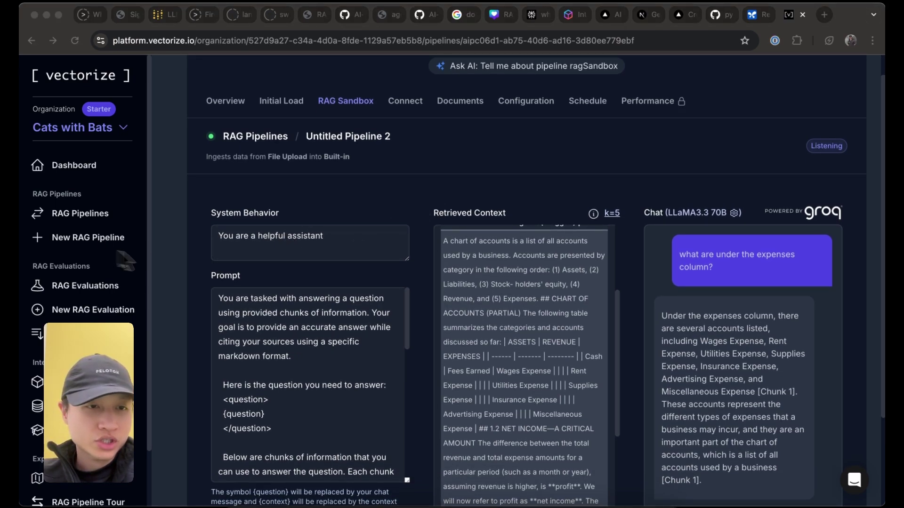
pyautogui.click(178, 271)
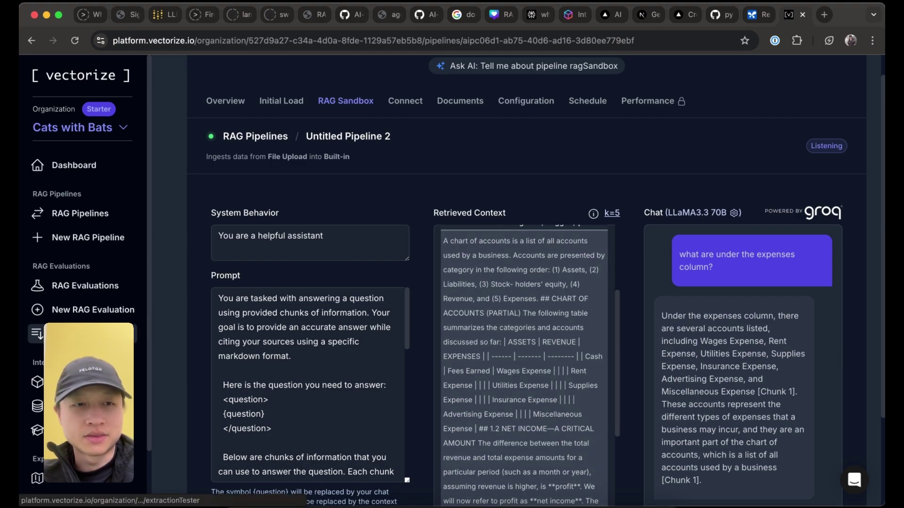
# Step: In the Extraction Tester, set the extraction type to Vectorize Iris
pyautogui.click(37, 333)
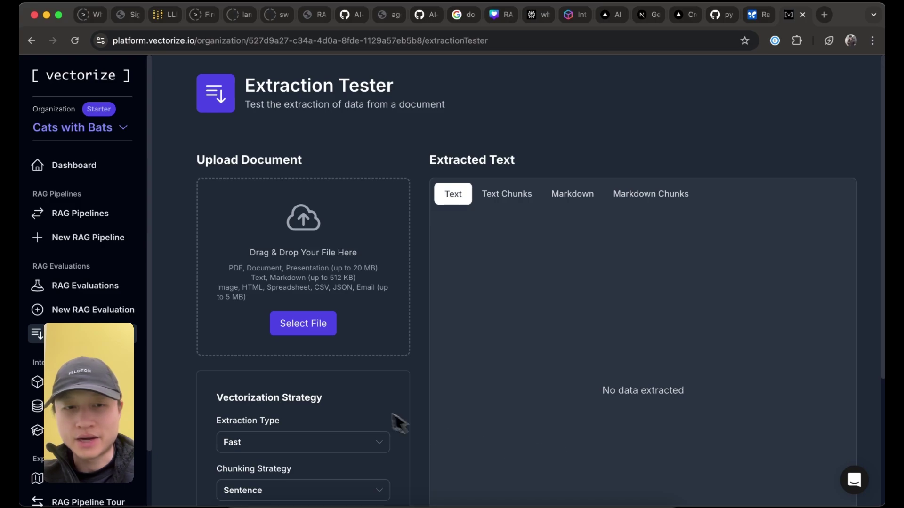
pyautogui.scroll(-2, 390, 417)
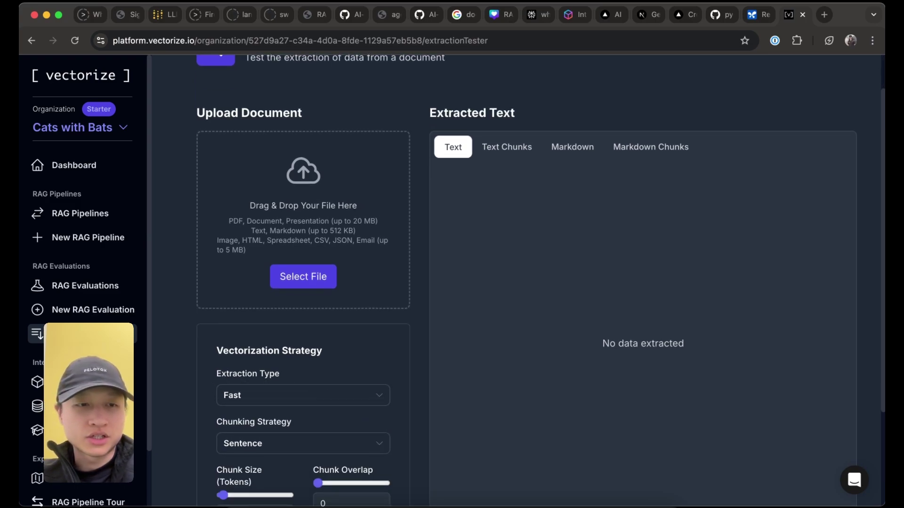
pyautogui.scroll(-1, 272, 367)
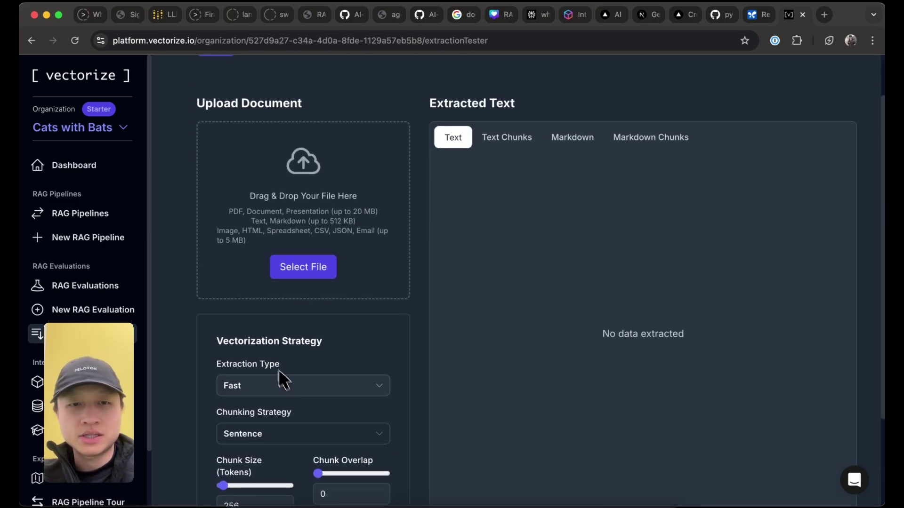
pyautogui.click(285, 385)
pyautogui.click(298, 450)
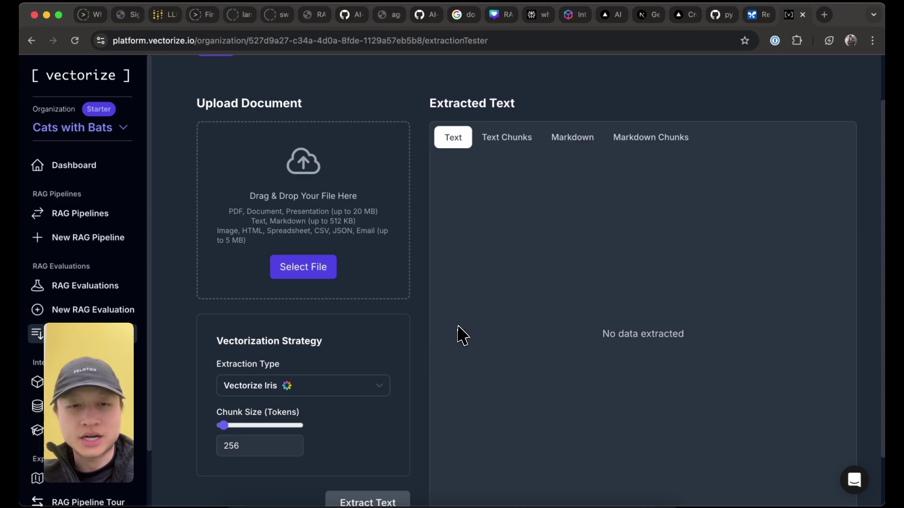
# Step: Upload the Principles of Financial Accounting PDF from Downloads and run Extract Text
pyautogui.scroll(-1, 460, 333)
pyautogui.scroll(2, 514, 373)
pyautogui.click(645, 497)
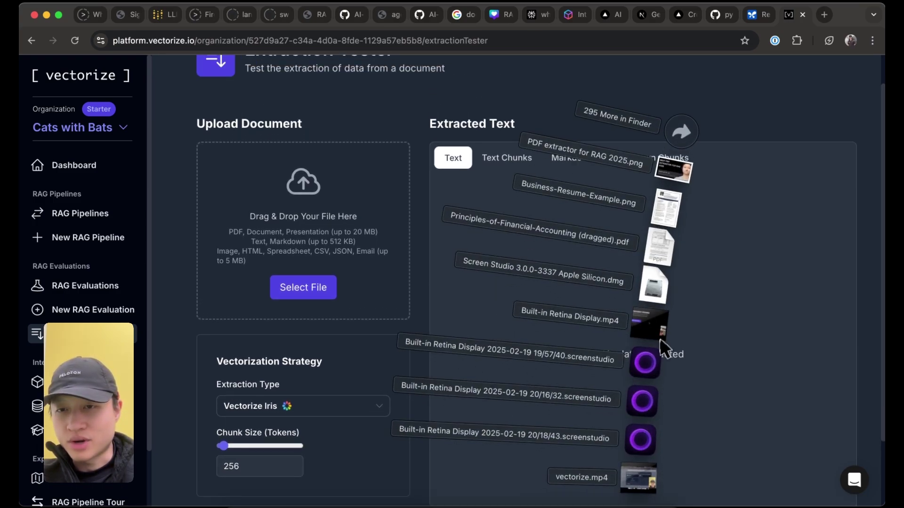
pyautogui.moveTo(664, 258); pyautogui.dragTo(296, 224)
pyautogui.scroll(-2, 383, 318)
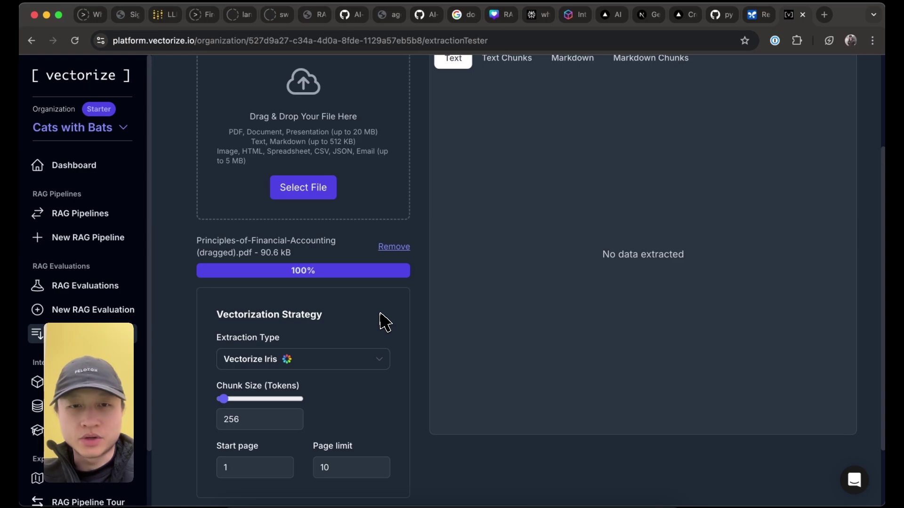
pyautogui.scroll(2, 384, 320)
pyautogui.scroll(-4, 383, 319)
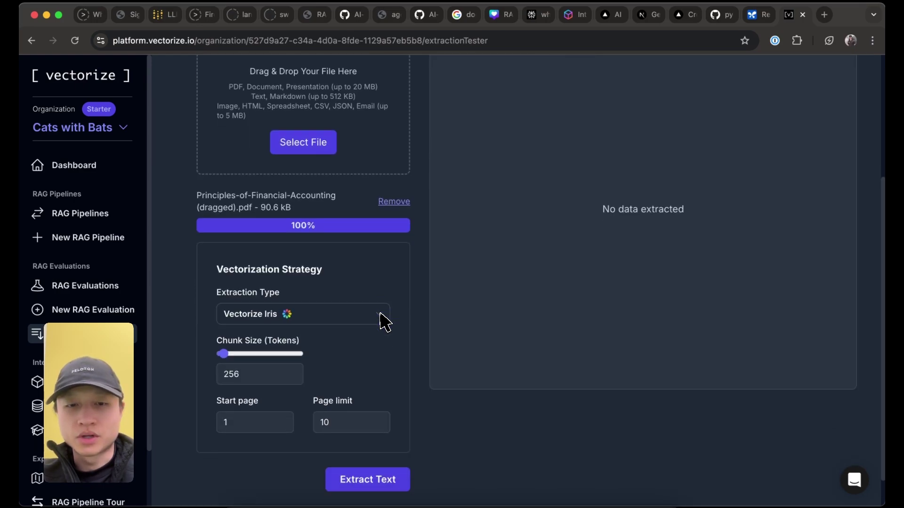
pyautogui.click(377, 482)
pyautogui.scroll(6, 414, 358)
# Step: View the Iris output as Markdown, reviewing the chart of accounts, 1.2 Net Income and 1.3.1 The Journal
pyautogui.click(577, 190)
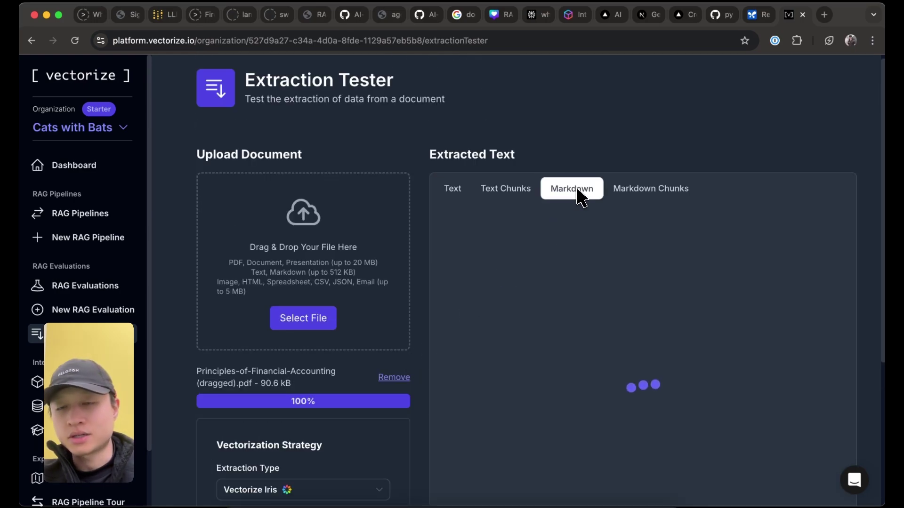
pyautogui.scroll(-2, 541, 323)
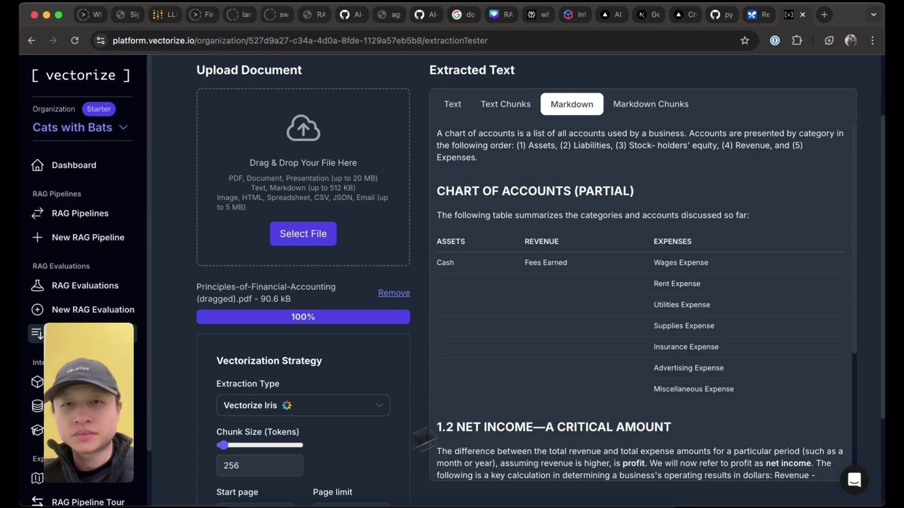
pyautogui.scroll(2, 659, 337)
pyautogui.scroll(-3, 659, 336)
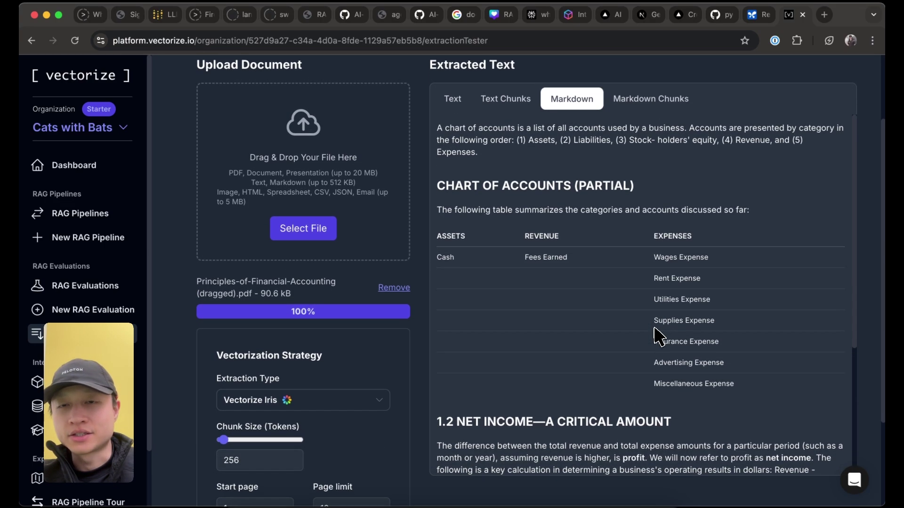
pyautogui.scroll(-5, 655, 335)
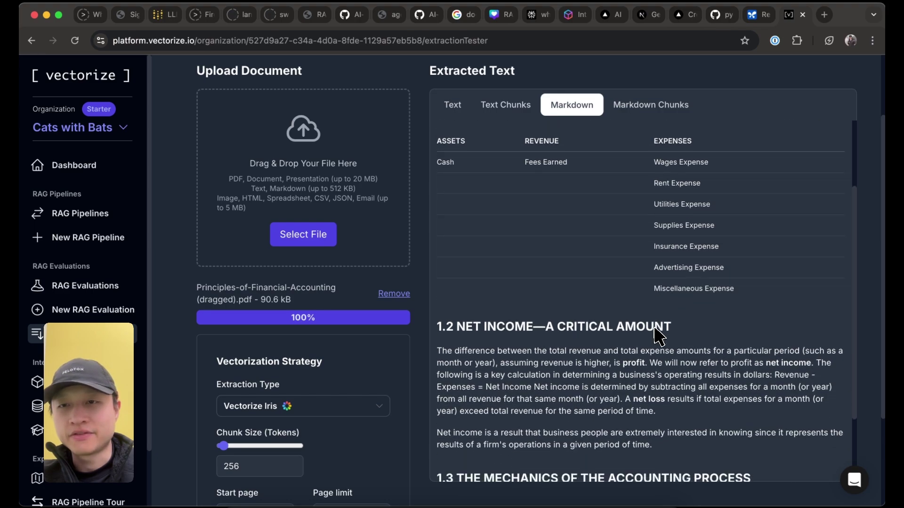
pyautogui.scroll(2, 660, 335)
pyautogui.scroll(-6, 698, 309)
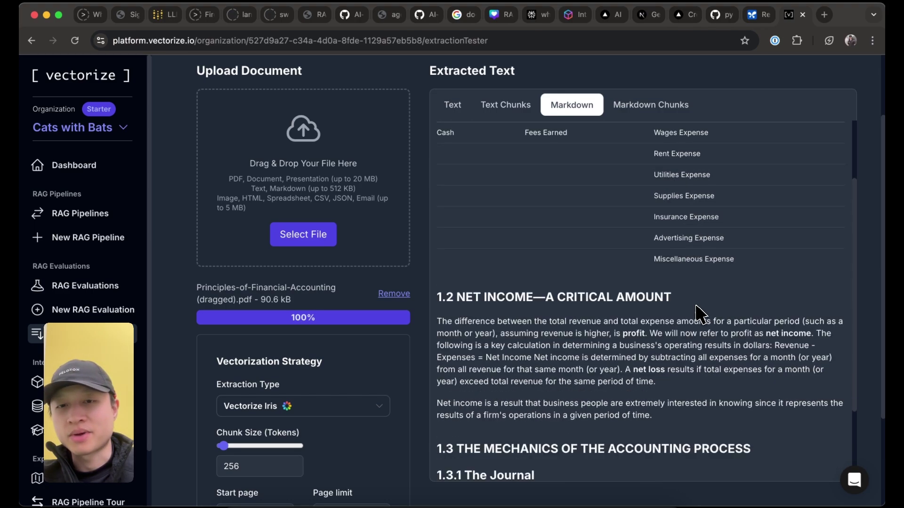
pyautogui.scroll(5, 698, 311)
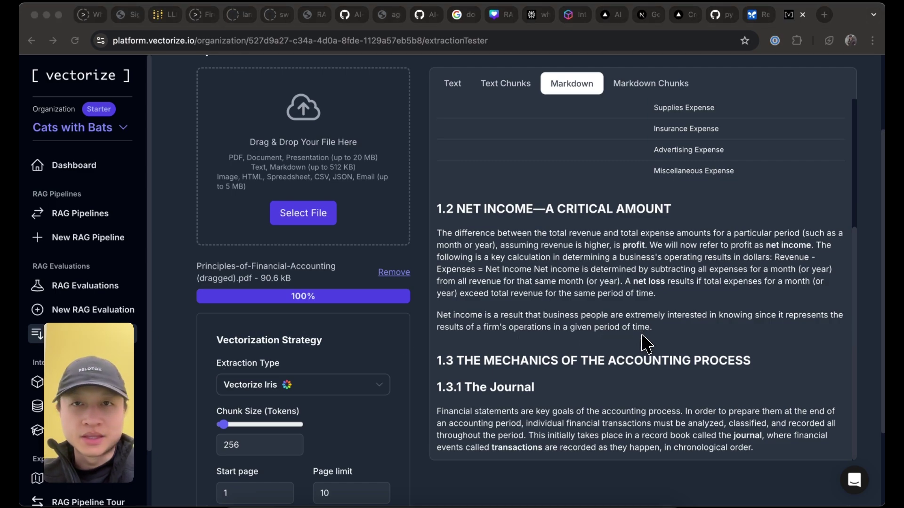
# Step: Open Untitled Pipeline 2's Connect details and locate the Retrieval endpoint URL and cURL example
pyautogui.click(31, 41)
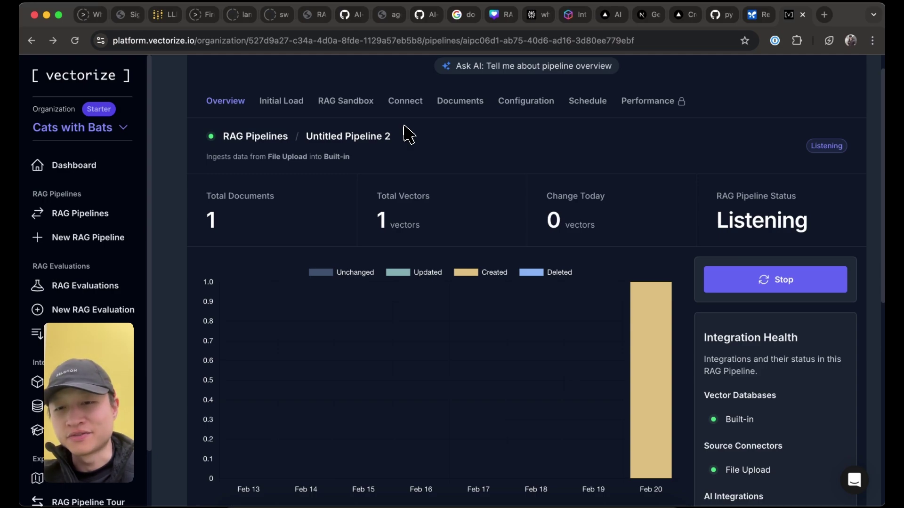
pyautogui.click(405, 105)
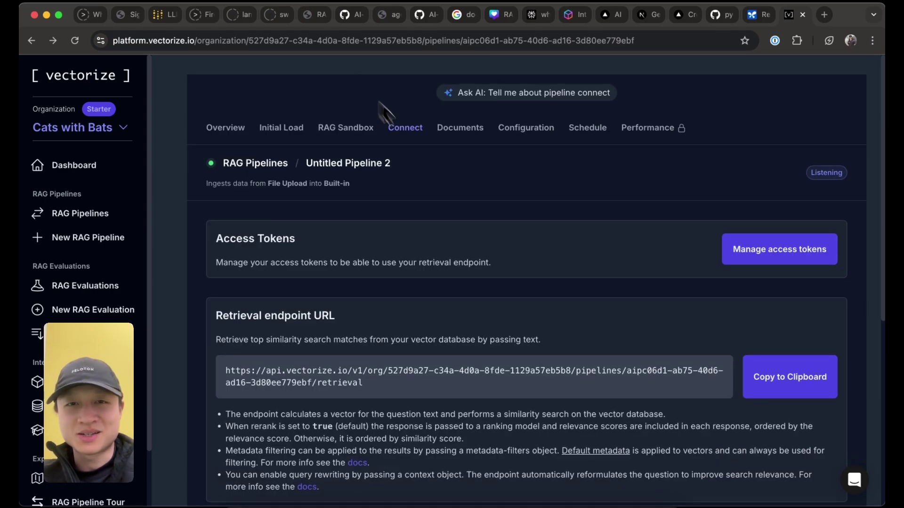
pyautogui.scroll(-2, 489, 258)
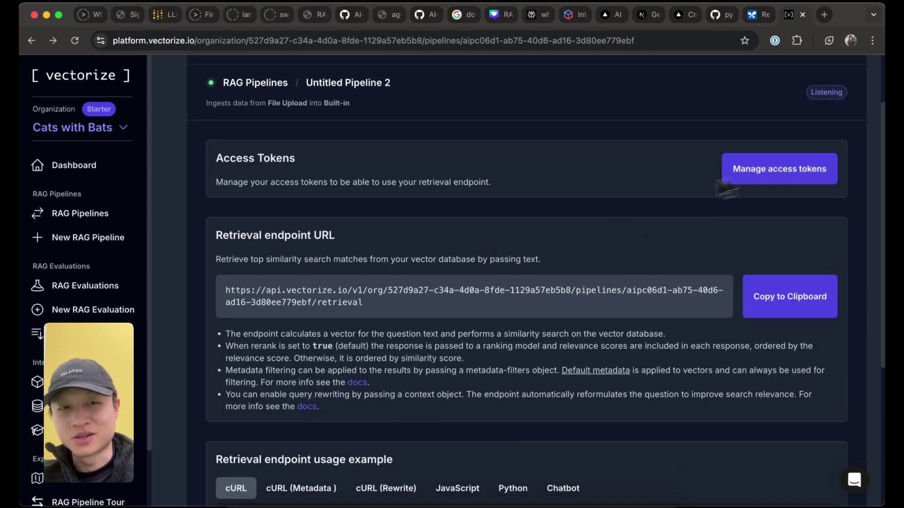
pyautogui.scroll(-5, 463, 220)
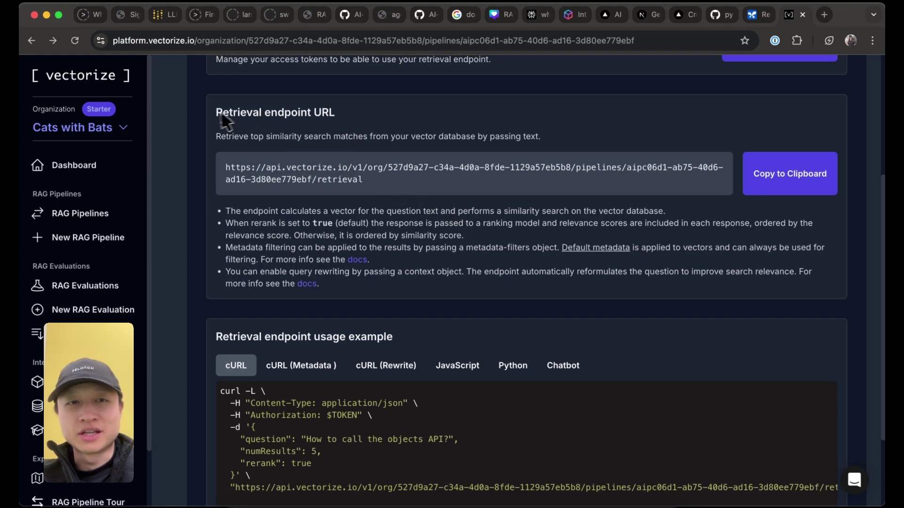
pyautogui.moveTo(217, 115); pyautogui.dragTo(357, 124)
pyautogui.click(356, 124)
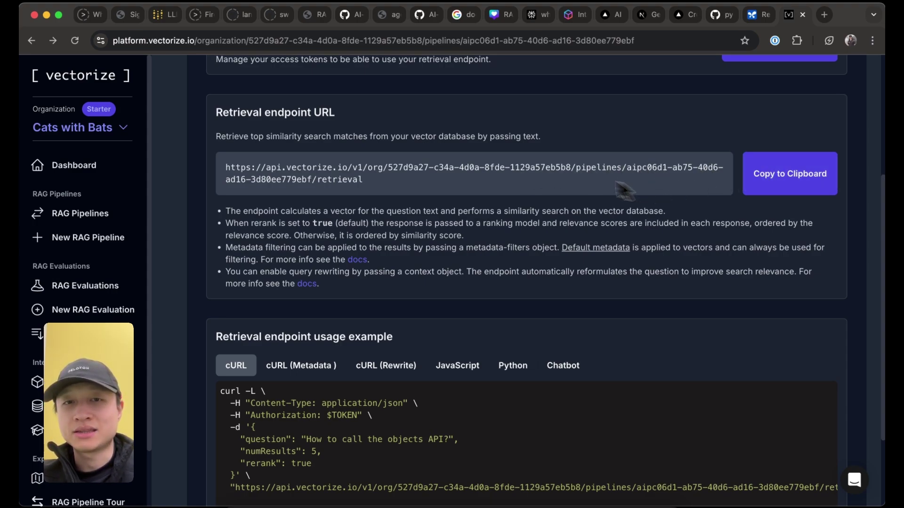
pyautogui.tripleClick(287, 180)
pyautogui.click(282, 183)
pyautogui.scroll(-3, 347, 192)
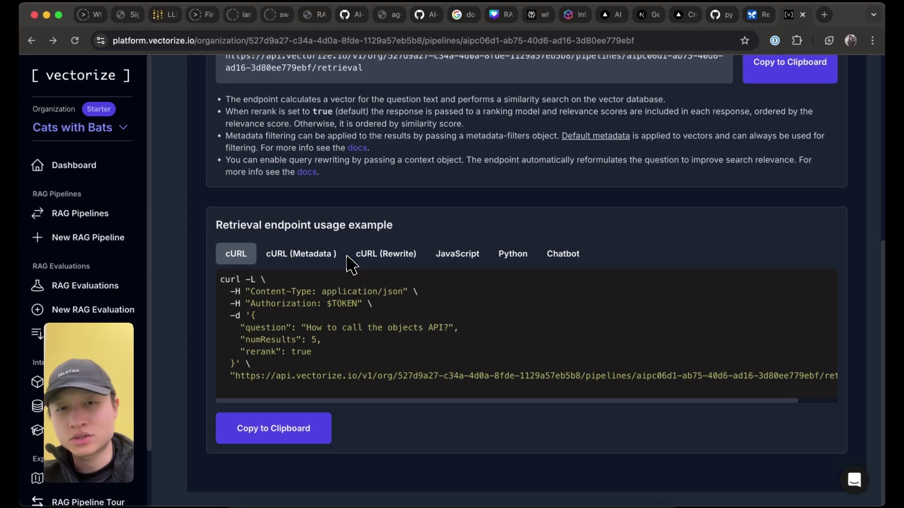
# Step: Compare the JavaScript and Python examples, then show the Next.js Chatbot Starter preset to OpenAI gpt-4o
pyautogui.click(457, 257)
pyautogui.click(512, 262)
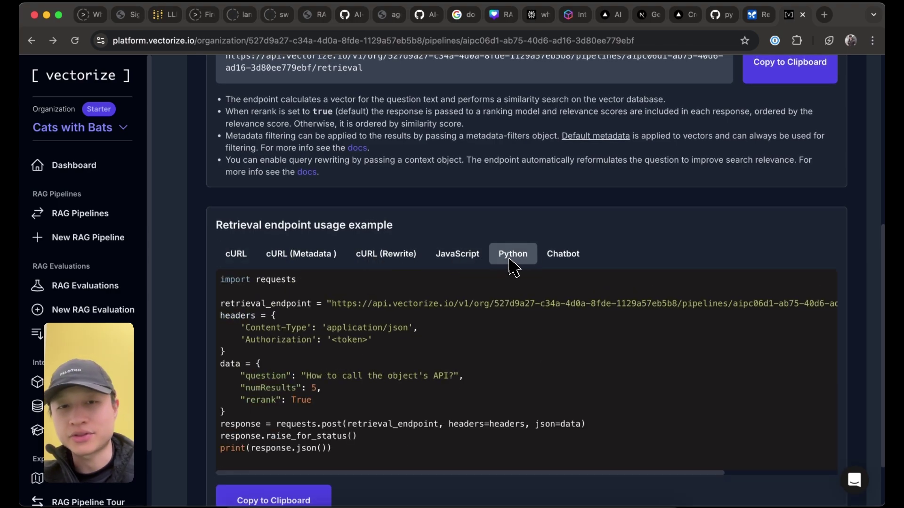
pyautogui.click(561, 261)
pyautogui.scroll(-2, 560, 263)
pyautogui.scroll(-1, 560, 265)
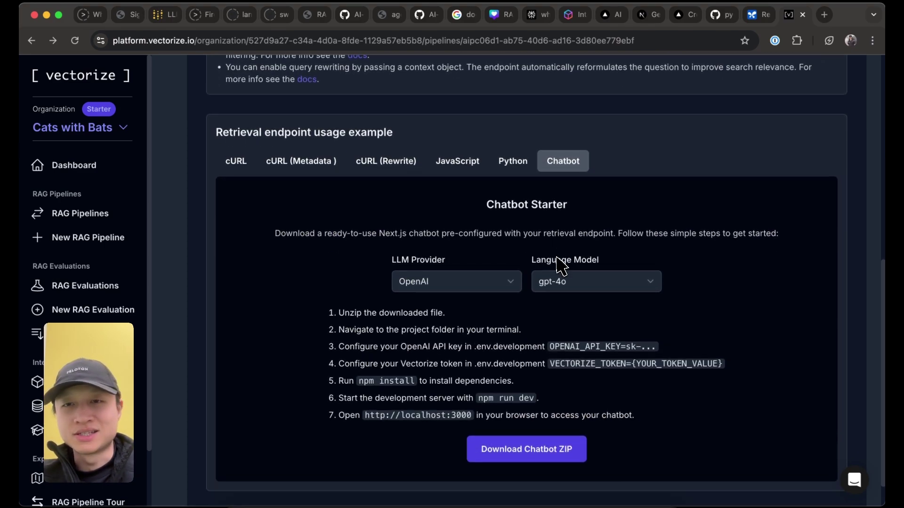
pyautogui.scroll(-1, 583, 221)
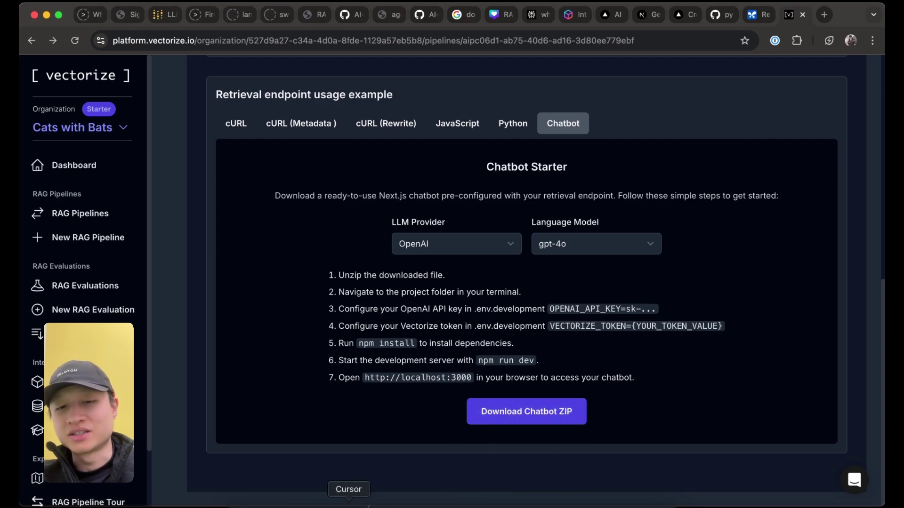
# Step: In Cursor, collapse the api/chat folder and switch the side panel to a widened terminal
pyautogui.click(349, 503)
pyautogui.scroll(3, 475, 315)
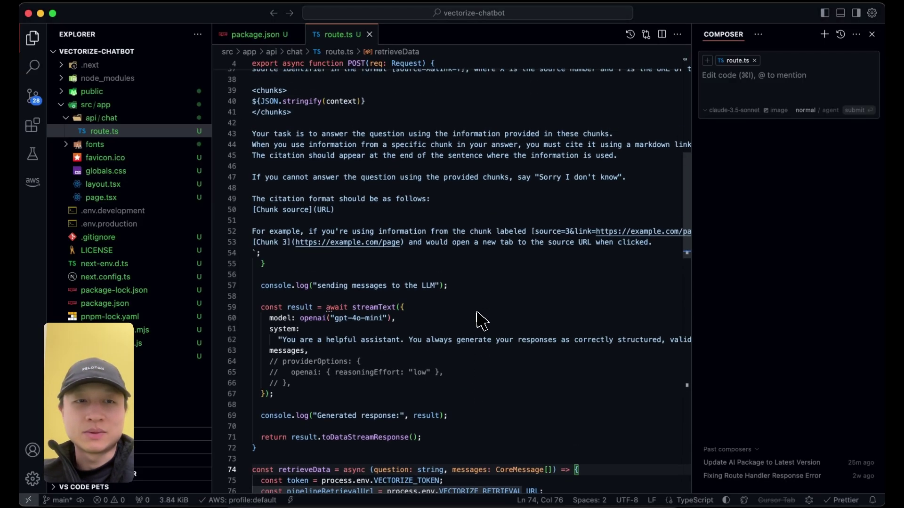
pyautogui.scroll(12, 480, 321)
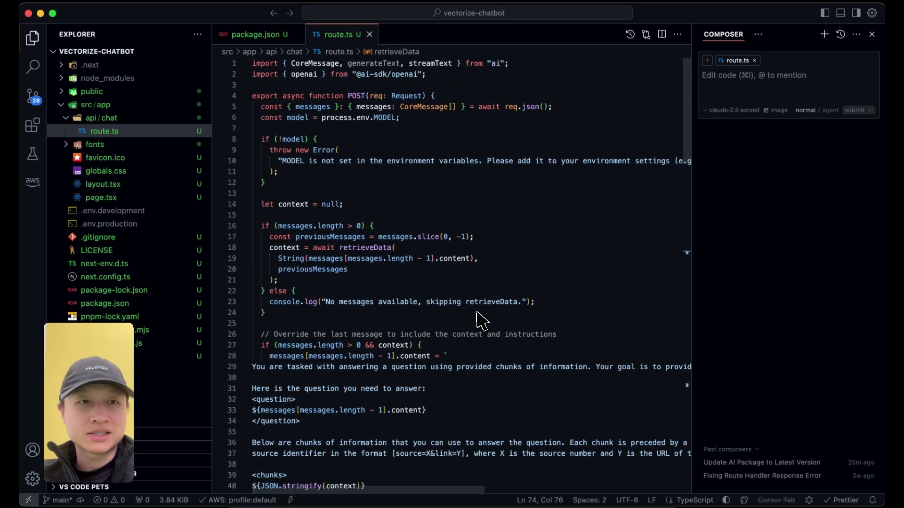
pyautogui.click(76, 118)
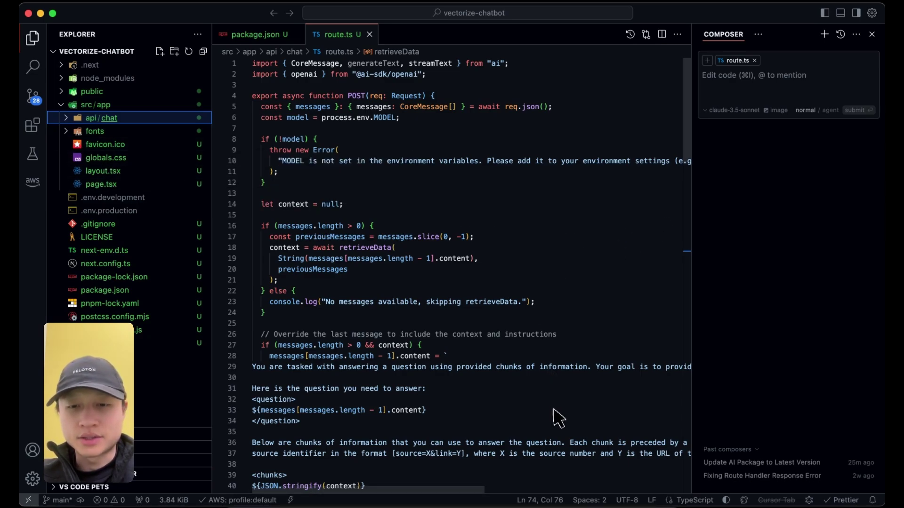
pyautogui.click(758, 34)
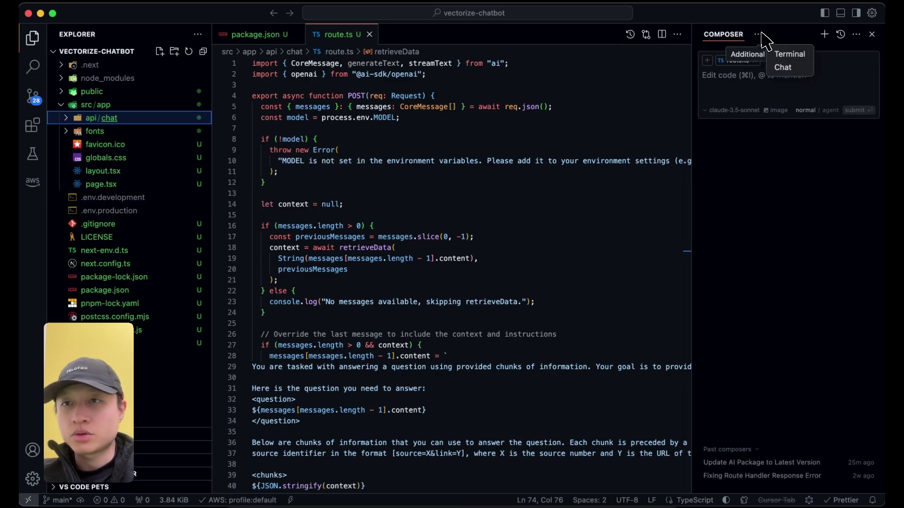
pyautogui.click(782, 58)
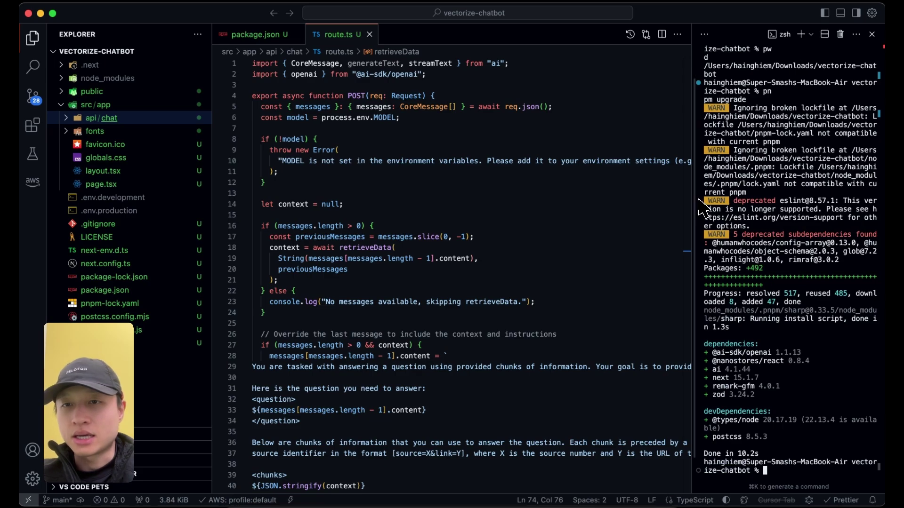
pyautogui.moveTo(694, 203); pyautogui.dragTo(519, 207)
# Step: Clear the terminal, run pnpm dev, and open the local chatbot on port 3002
pyautogui.press('super+a')
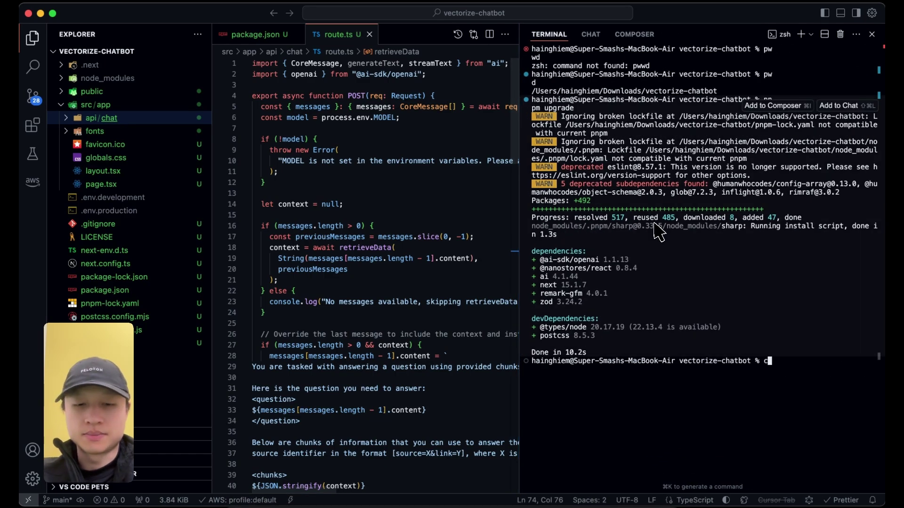
pyautogui.press('super+k')
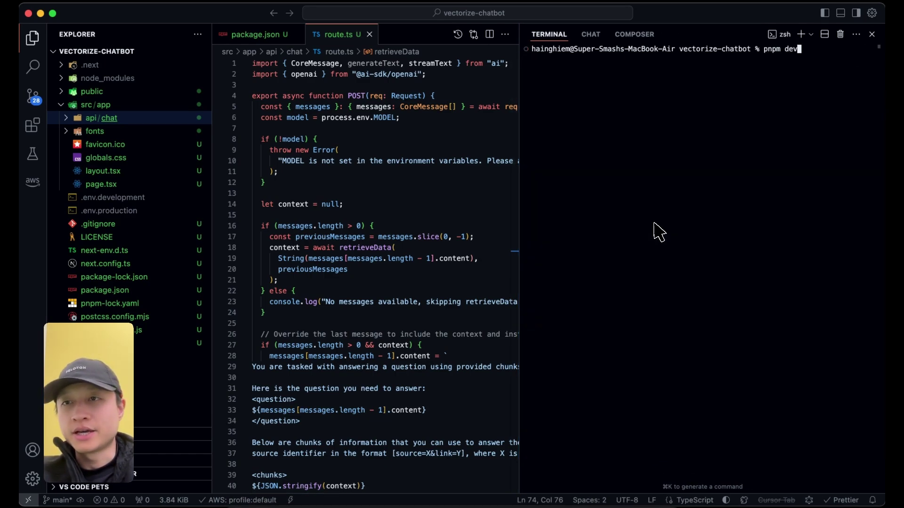
pyautogui.write('pnpm dev')
pyautogui.press('Return')
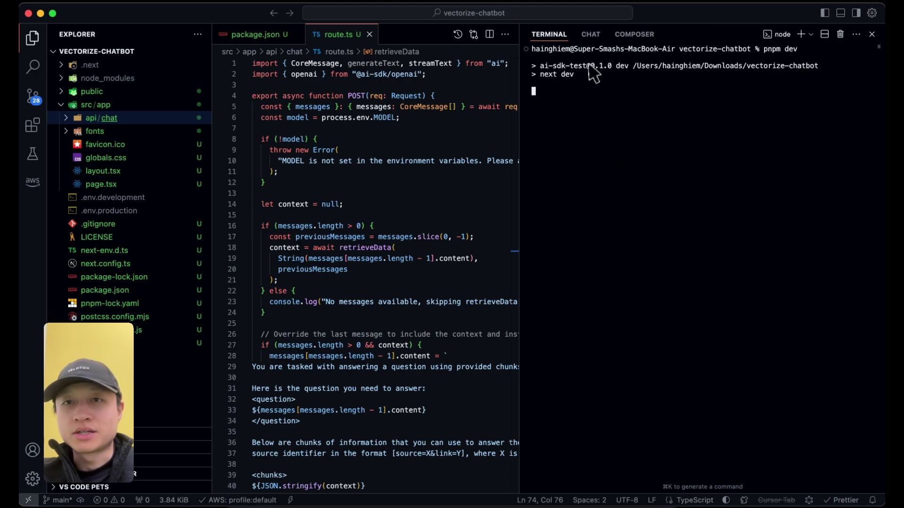
pyautogui.keyDown('super'); pyautogui.click(685, 123); pyautogui.keyUp('super')
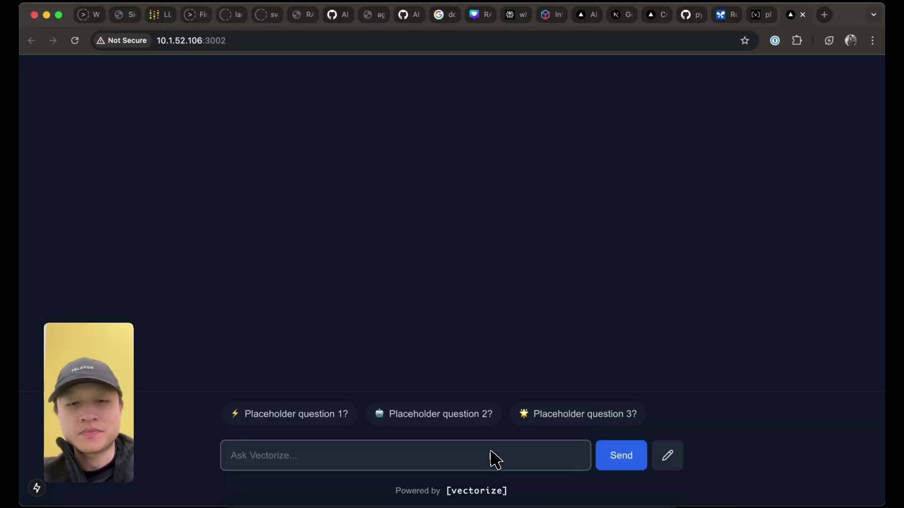
# Step: Start typing the expenses question into the Ask Vectorize box
pyautogui.write('what are')
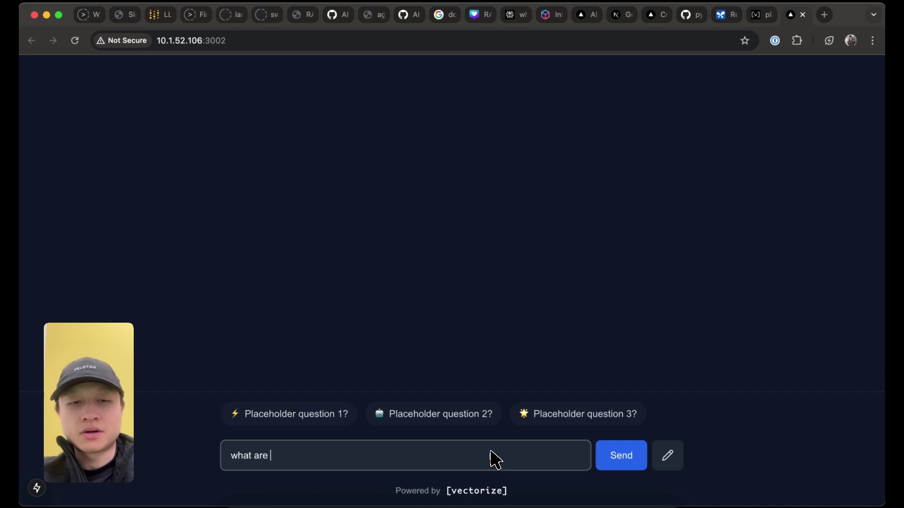